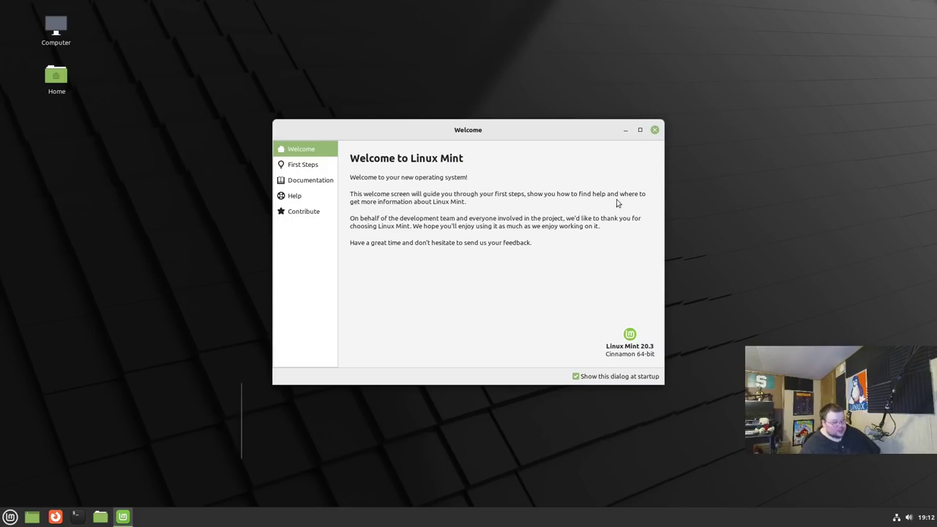
# In the First Steps section, switch the desktop to the dark theme with the purple accent color
pyautogui.click(303, 166)
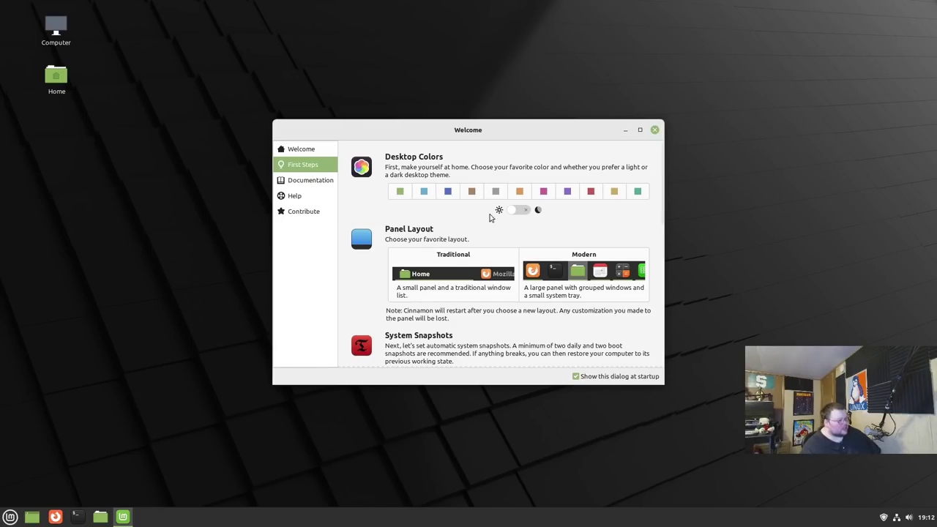
pyautogui.click(519, 210)
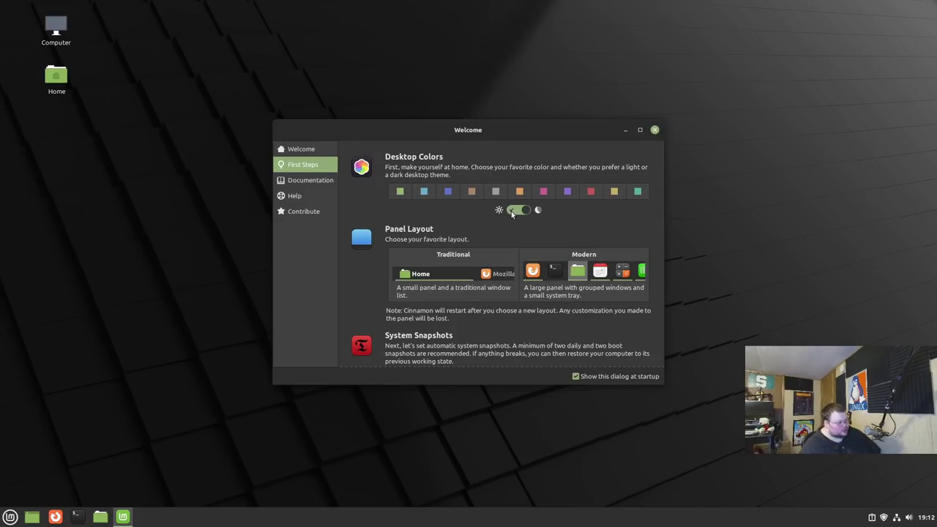
pyautogui.click(567, 191)
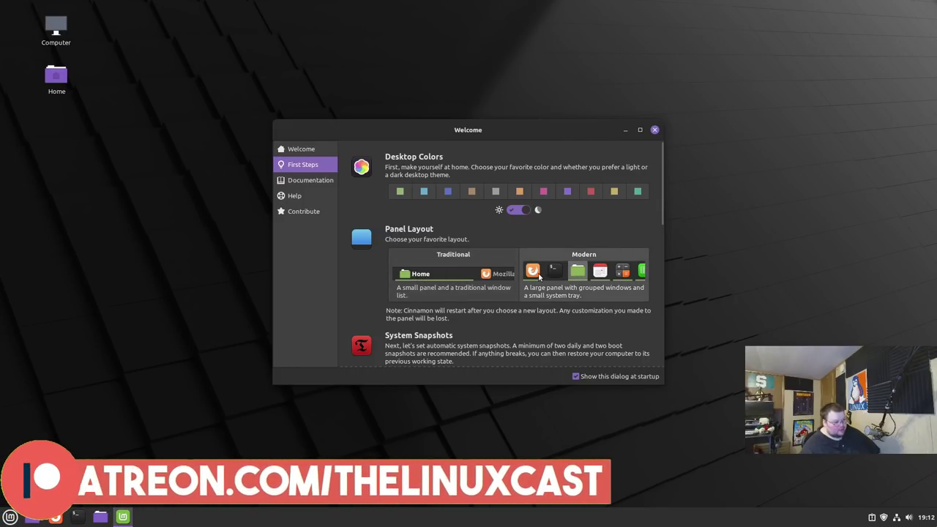
# Try the Traditional panel layout and return to the Modern layout
pyautogui.click(460, 274)
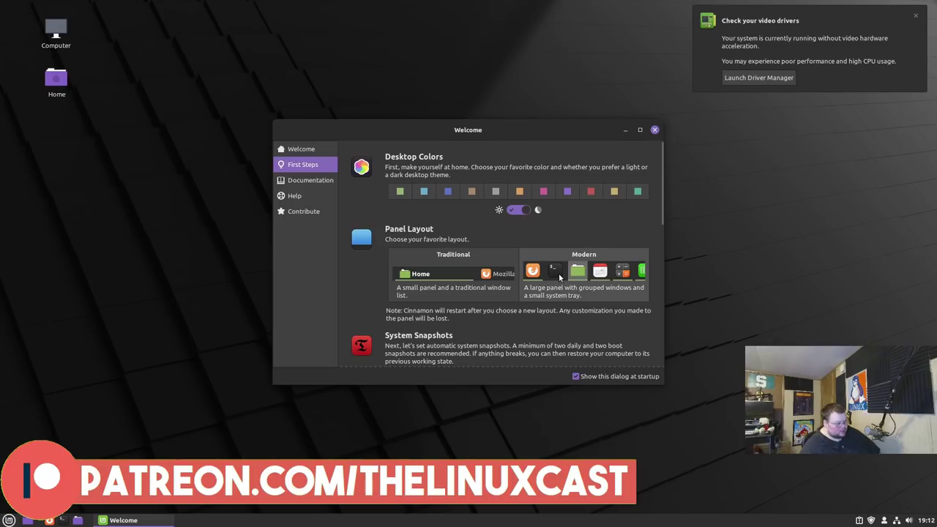
pyautogui.click(559, 273)
# Look through the remaining first steps, close the Welcome window and dismiss the video driver notification
pyautogui.scroll(-5, 558, 273)
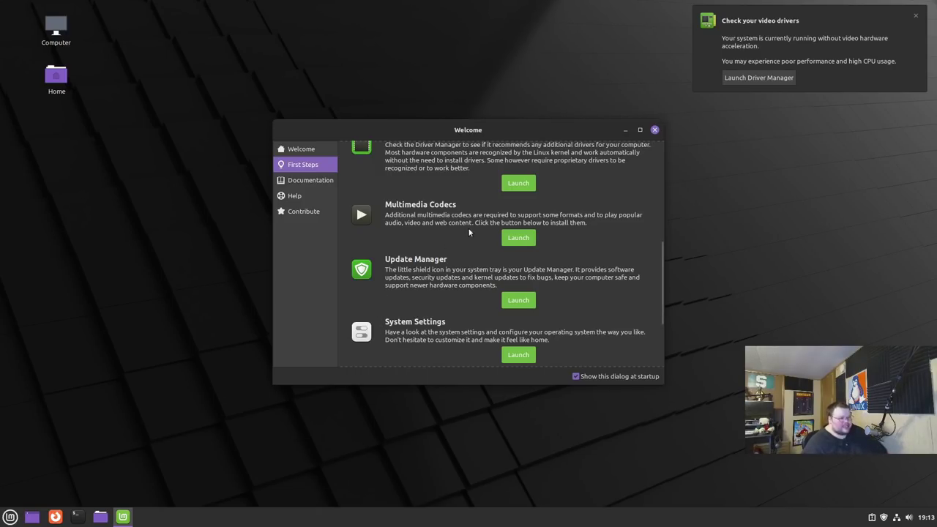
pyautogui.moveTo(567, 128); pyautogui.dragTo(606, 136)
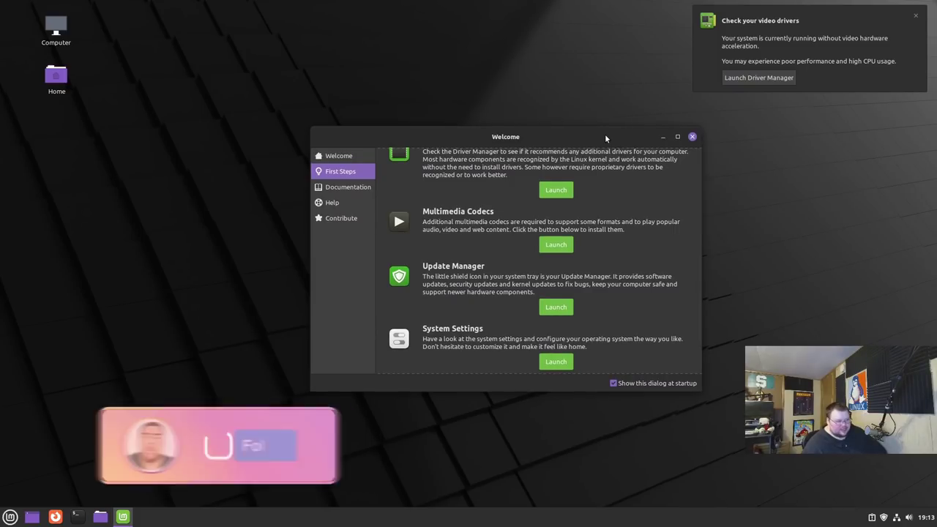
pyautogui.click(692, 138)
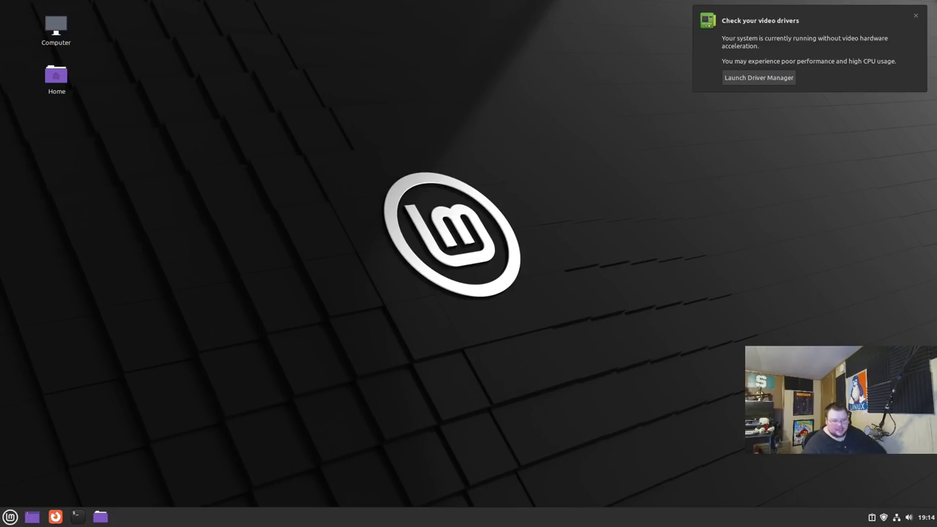
pyautogui.click(915, 15)
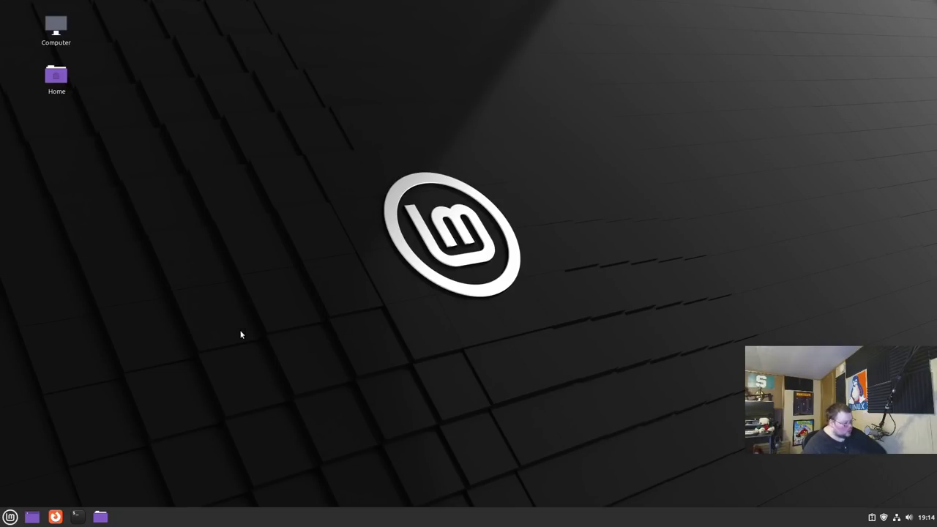
# Open the home folder in the file manager, enlarge the window and reposition it near the upper middle of the desktop
pyautogui.click(105, 516)
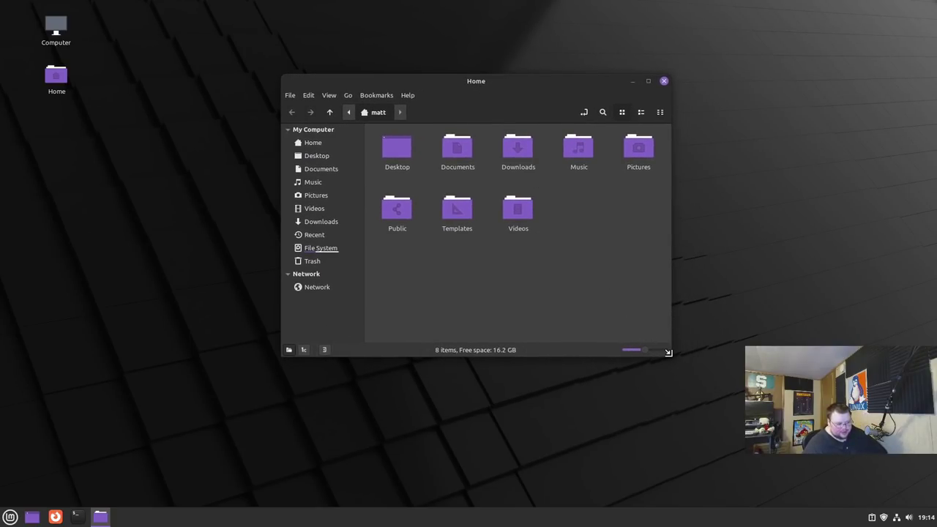
pyautogui.moveTo(667, 352); pyautogui.dragTo(803, 418)
pyautogui.moveTo(544, 80); pyautogui.dragTo(553, 128)
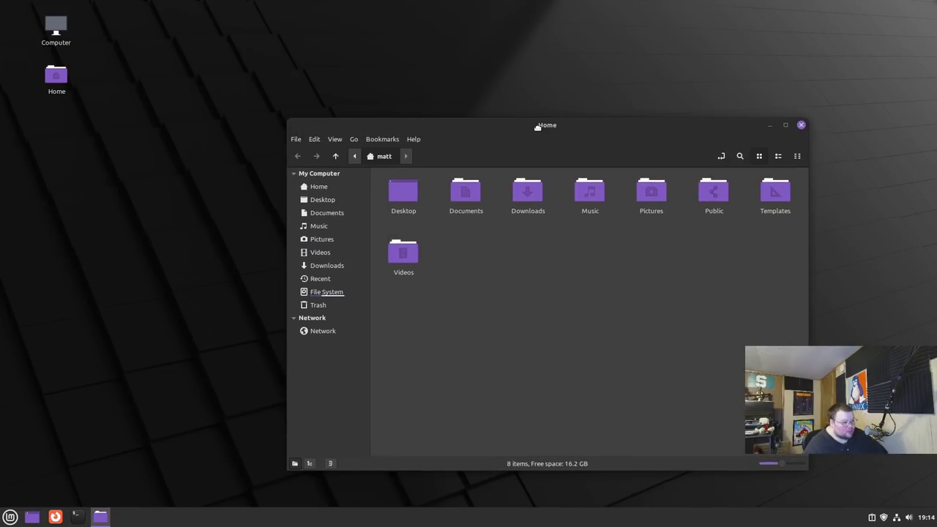
pyautogui.moveTo(538, 127); pyautogui.dragTo(475, 77)
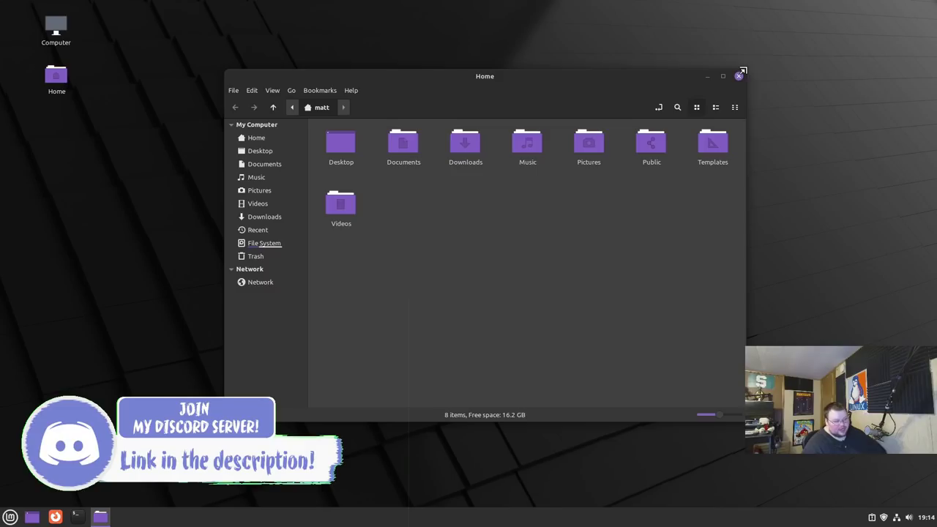
# Resize the file manager window from its other three corners and move it slightly lower on the desktop
pyautogui.moveTo(742, 71); pyautogui.dragTo(764, 70)
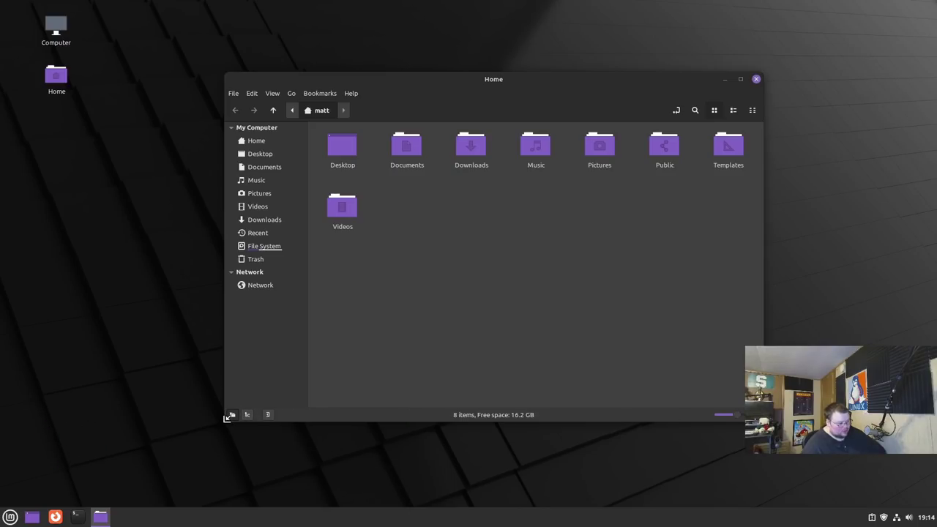
pyautogui.moveTo(225, 419); pyautogui.dragTo(274, 408)
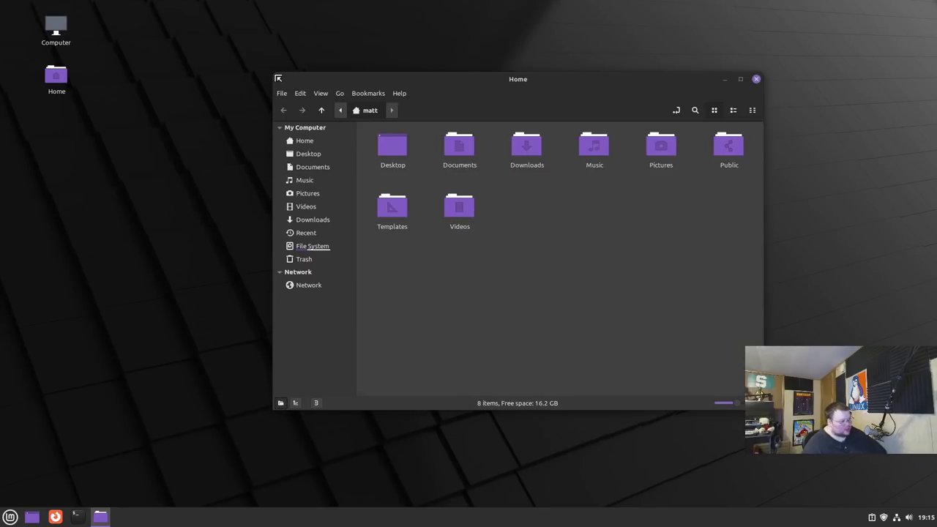
pyautogui.moveTo(278, 78); pyautogui.dragTo(236, 61)
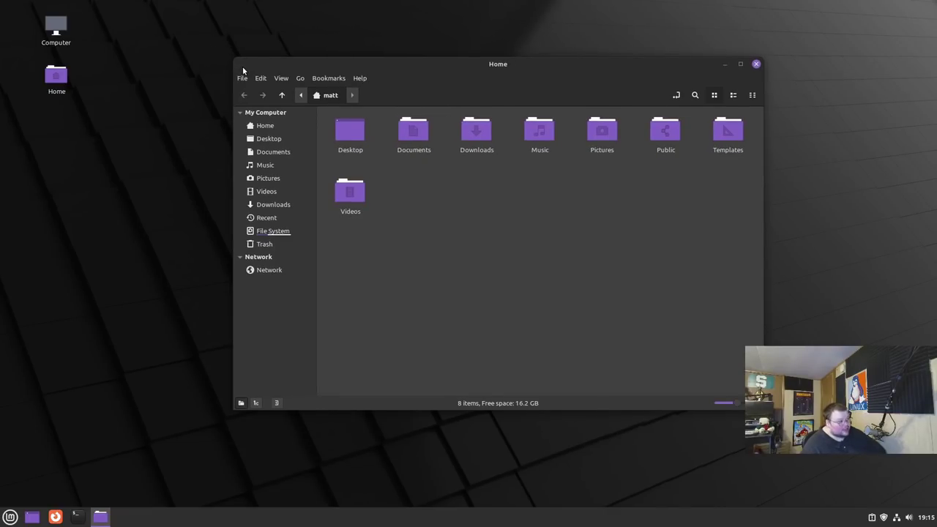
pyautogui.moveTo(231, 60); pyautogui.dragTo(260, 64)
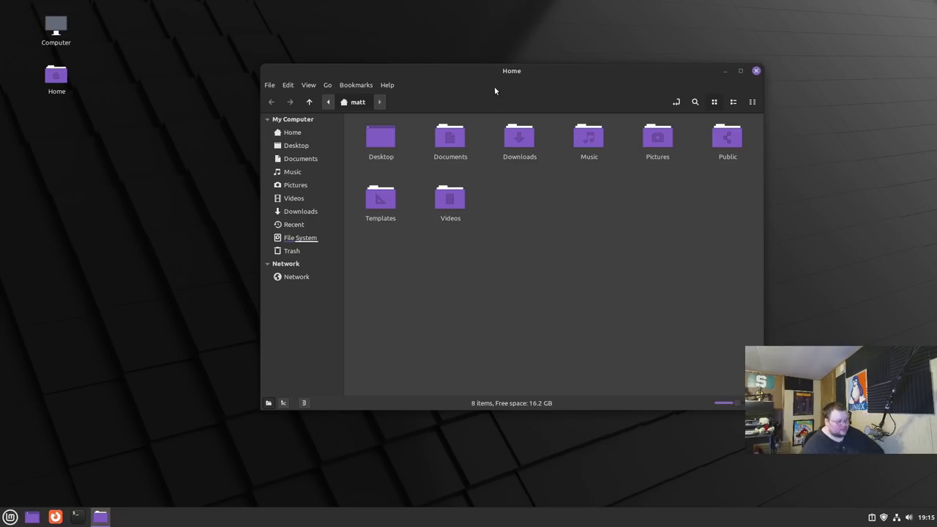
pyautogui.moveTo(524, 76); pyautogui.dragTo(507, 108)
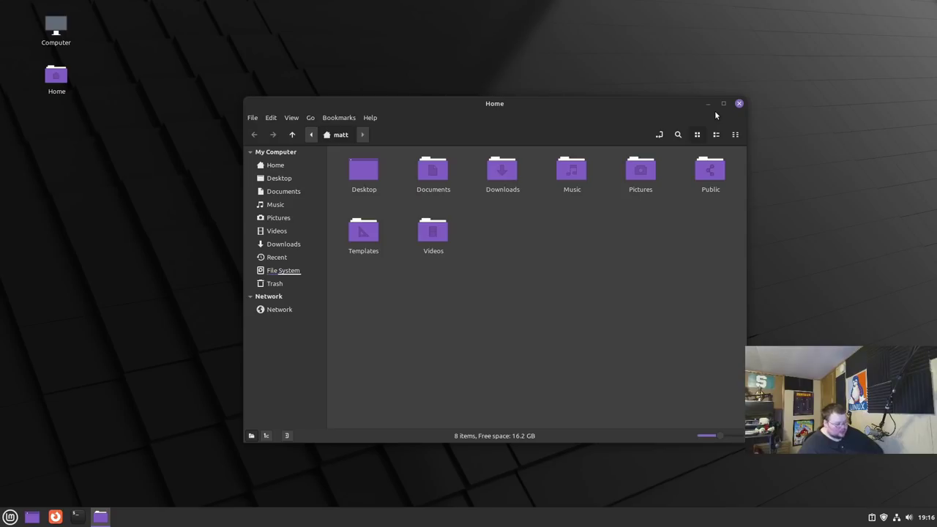
# Search the installed applications for "settings" and look through the matches
pyautogui.click(10, 517)
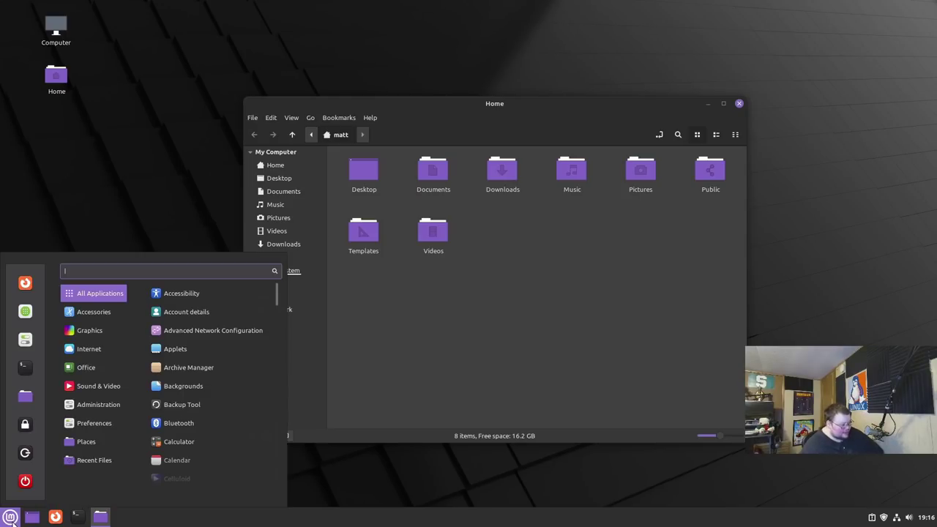
pyautogui.write('setting')
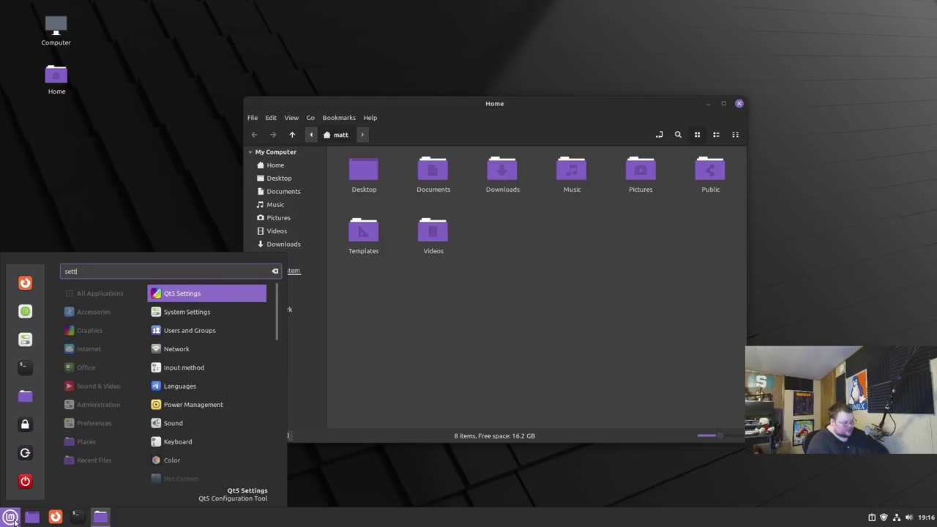
pyautogui.write('s')
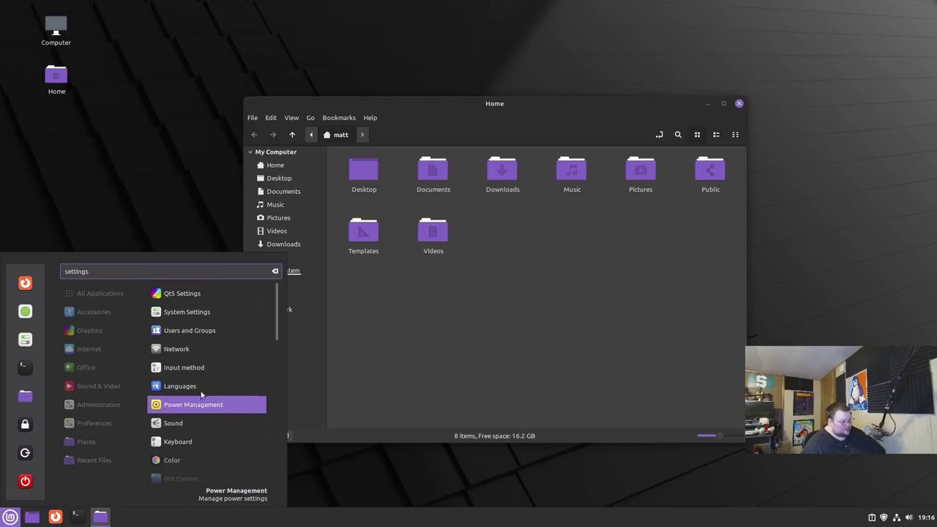
pyautogui.scroll(-1, 170, 331)
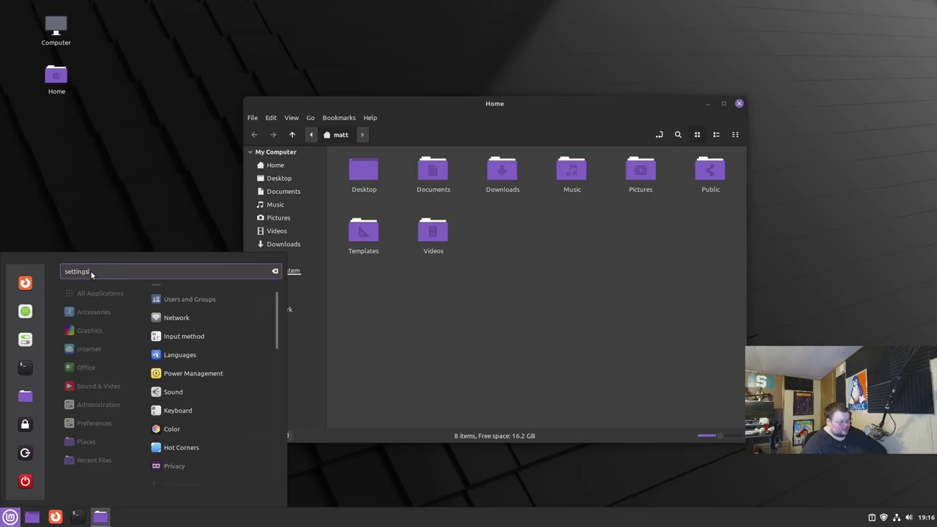
# Replace the application search text with "the" and open the Themes settings
pyautogui.press('BackSpace')
pyautogui.press('BackSpace')
pyautogui.press('BackSpace')
pyautogui.press('BackSpace')
pyautogui.press('BackSpace')
pyautogui.press('BackSpace')
pyautogui.press('BackSpace')
pyautogui.press('BackSpace')
pyautogui.write('thunar')
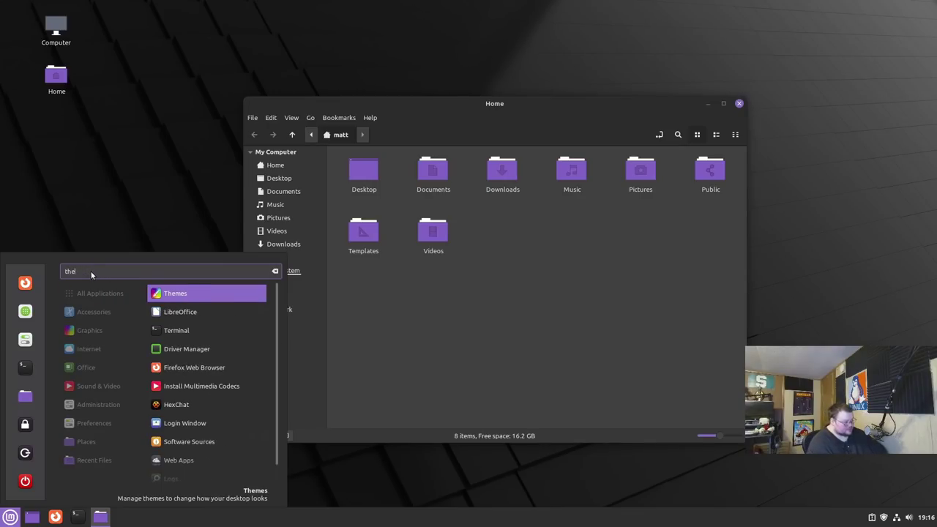
pyautogui.click(187, 292)
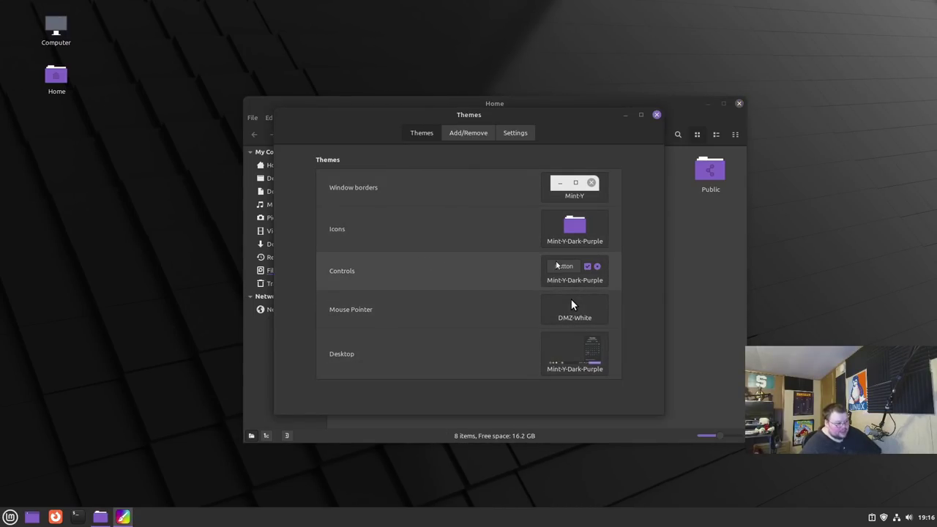
# Set the Controls, Icons and Desktop themes to Mint-Y-Dark-Red and close the Themes window
pyautogui.click(556, 266)
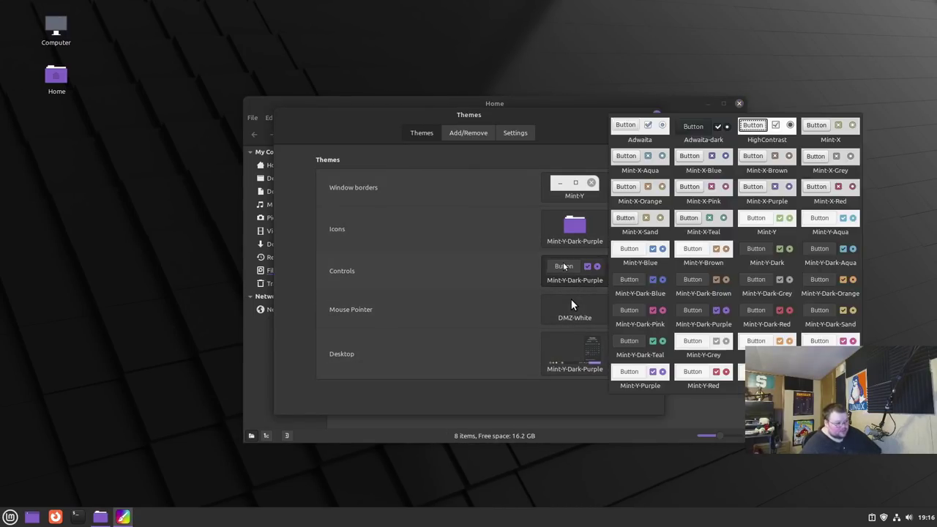
pyautogui.click(765, 319)
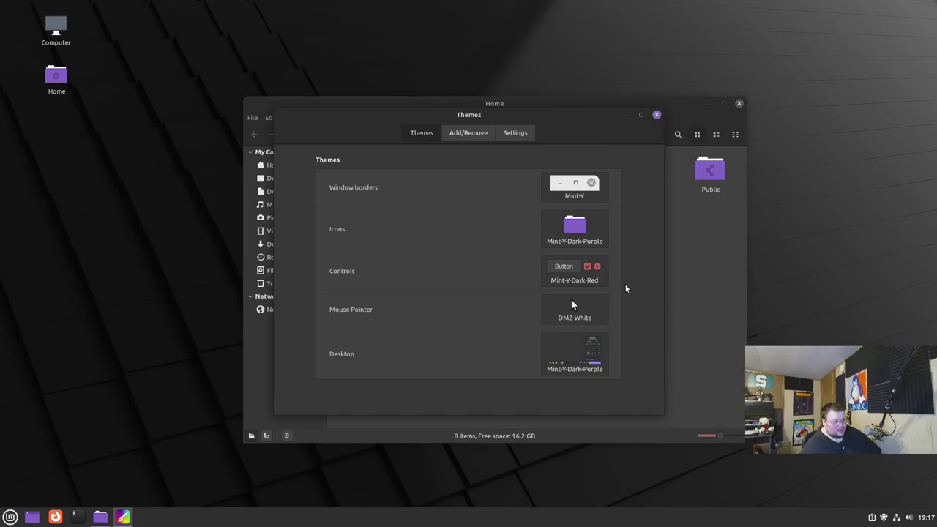
pyautogui.click(577, 232)
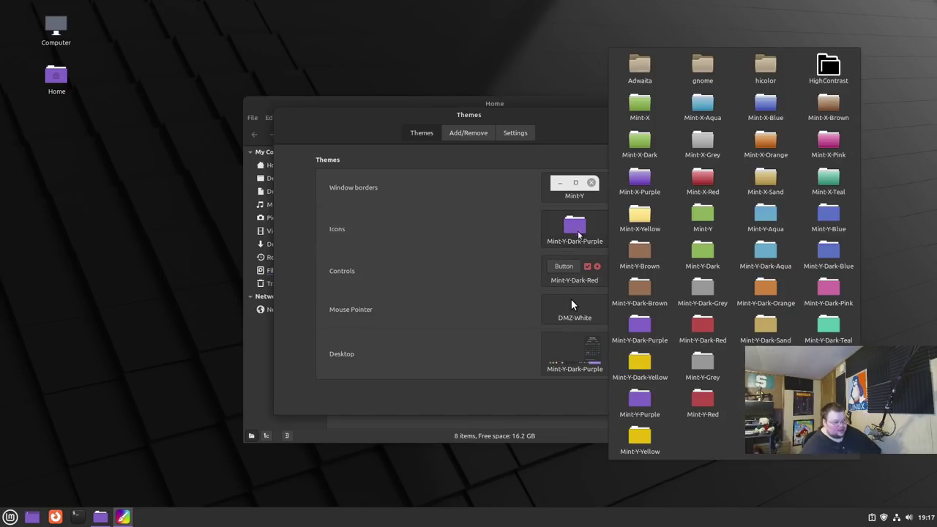
pyautogui.click(699, 328)
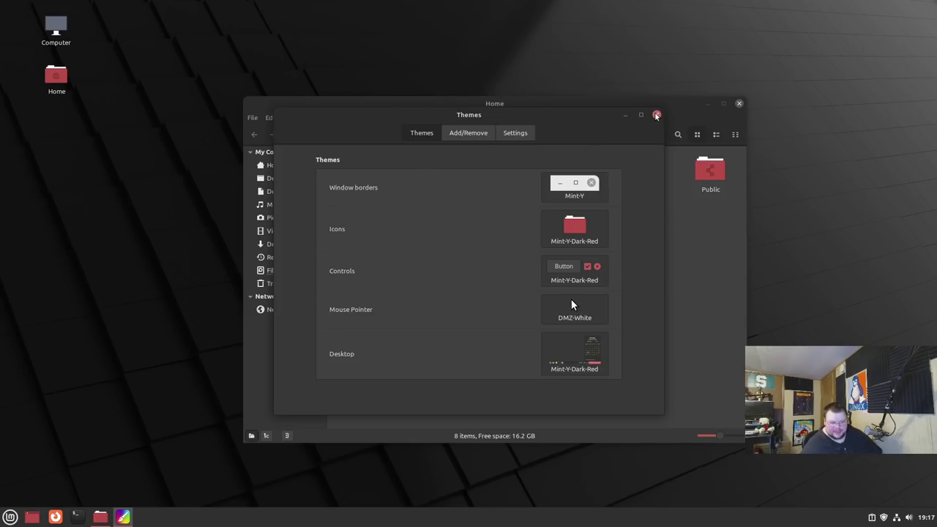
pyautogui.click(656, 115)
# Move the file manager window around the desktop and close it
pyautogui.moveTo(591, 103); pyautogui.dragTo(484, 97)
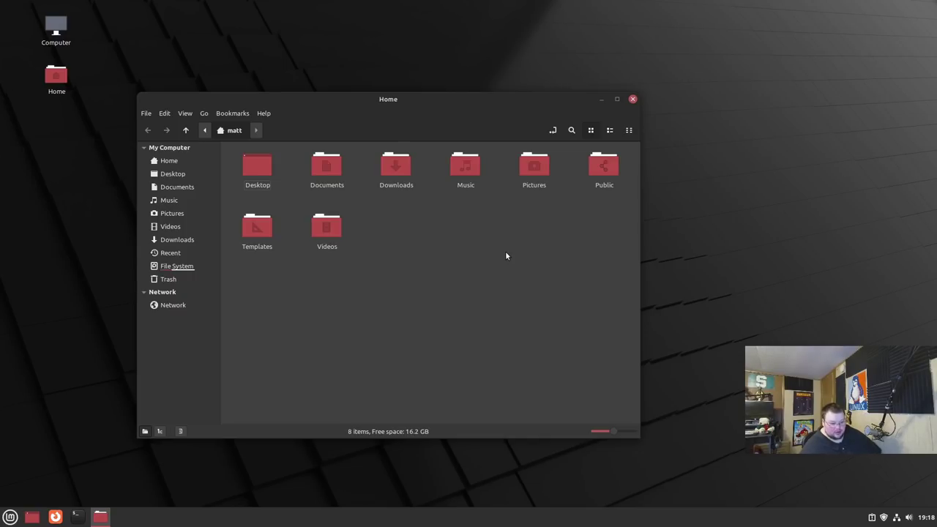
pyautogui.moveTo(505, 255); pyautogui.dragTo(574, 254)
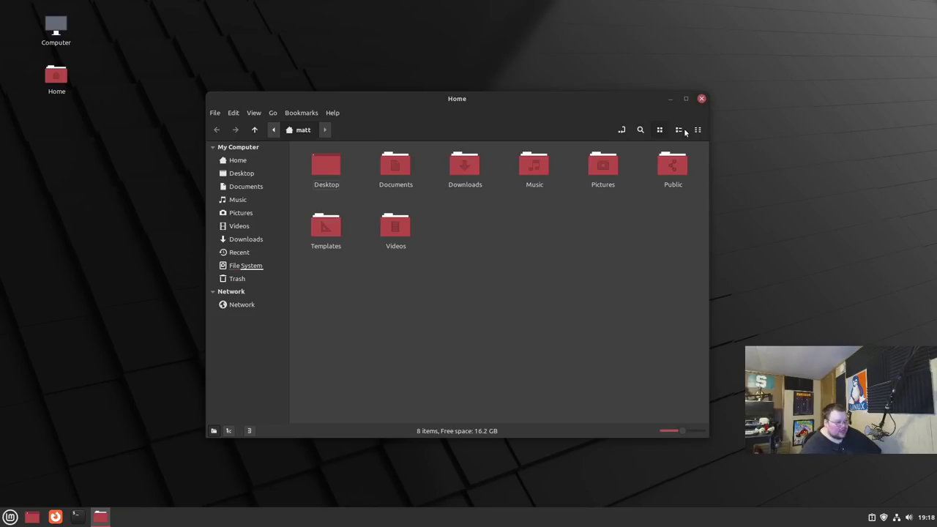
pyautogui.click(700, 99)
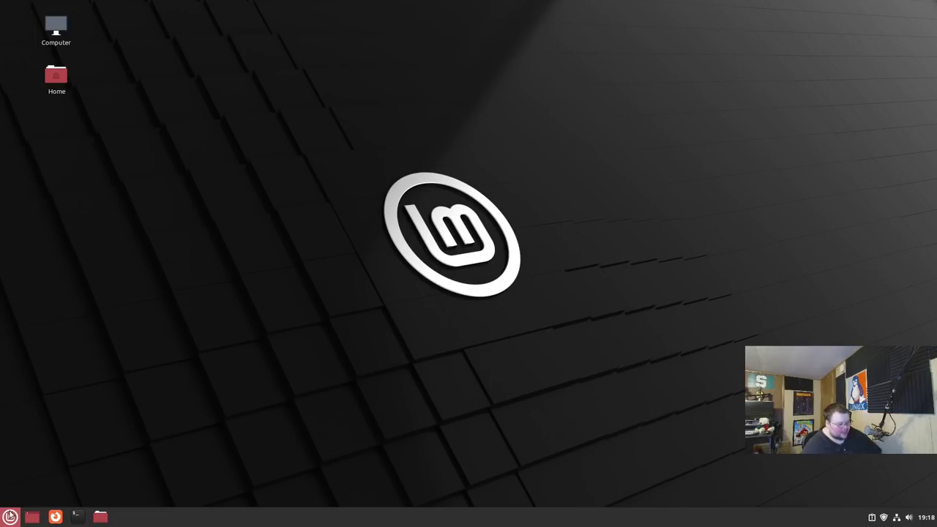
# Search the installed applications for "hyp" and launch Hypnotix
pyautogui.click(9, 515)
pyautogui.write('h')
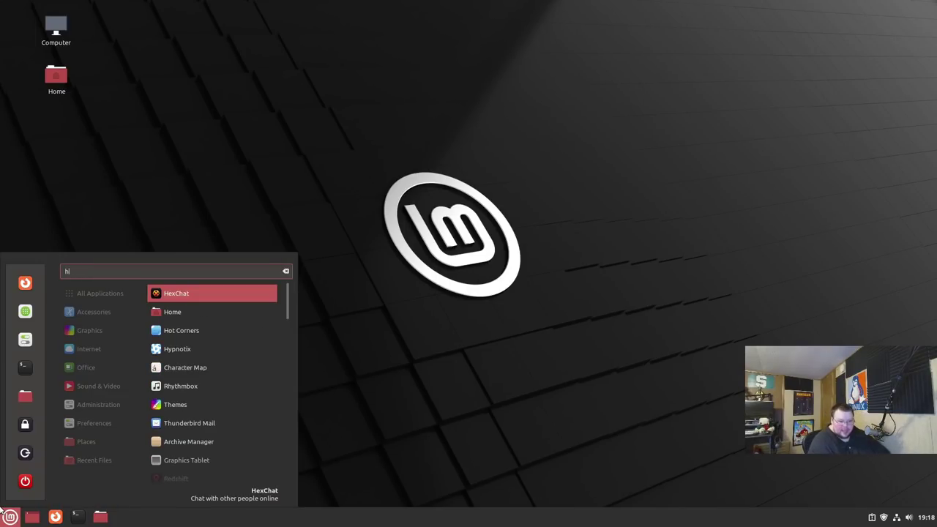
pyautogui.write('iyp')
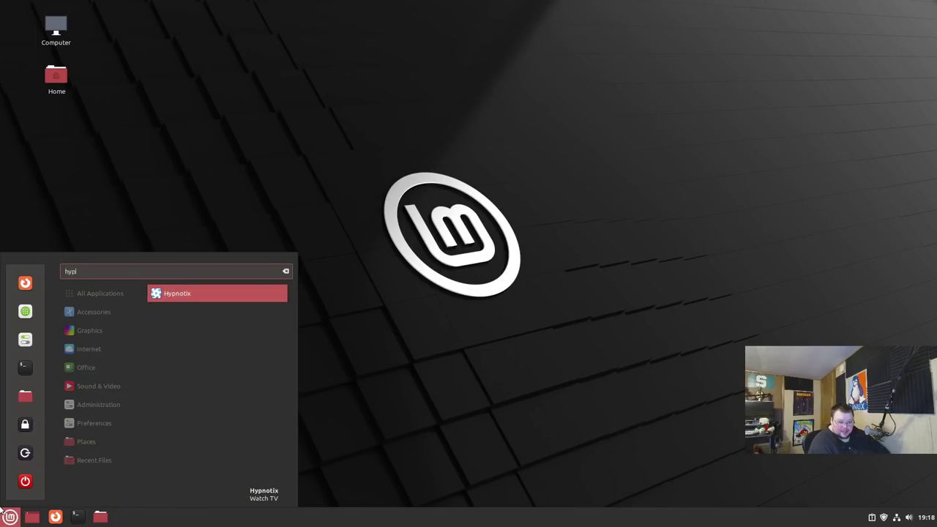
pyautogui.press('Return')
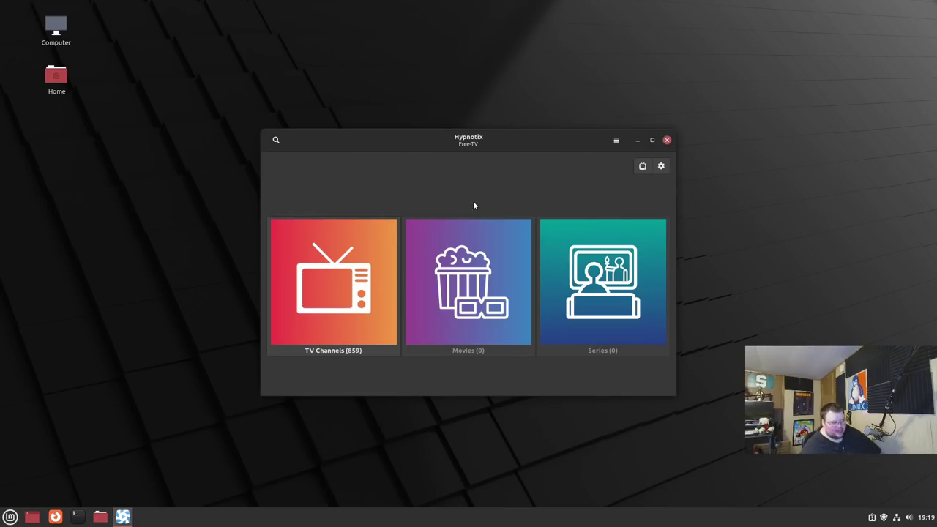
# Nudge the Hypnotix window slightly on the desktop and close it
pyautogui.moveTo(496, 143)
pyautogui.mouseDown()
pyautogui.moveTo(564, 149)
pyautogui.moveTo(494, 138)
pyautogui.mouseUp()
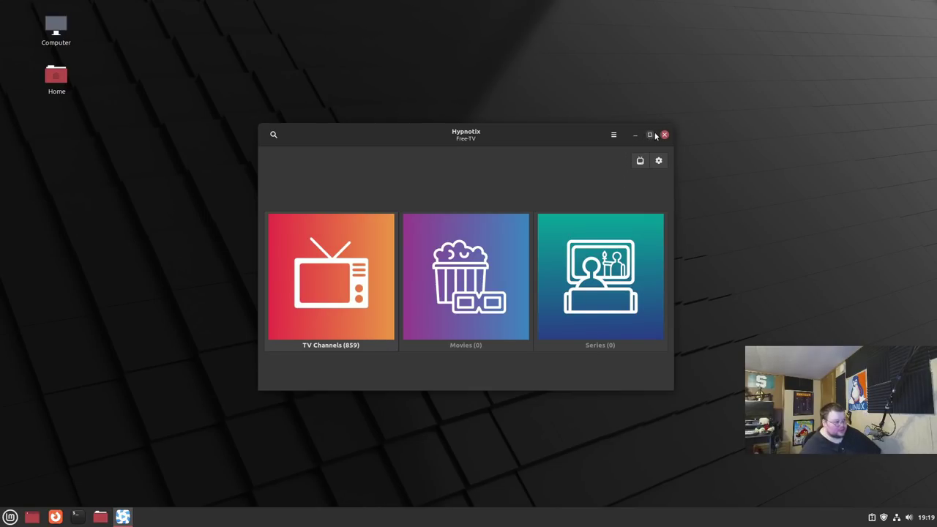
pyautogui.moveTo(665, 135); pyautogui.dragTo(666, 164)
pyautogui.click(659, 161)
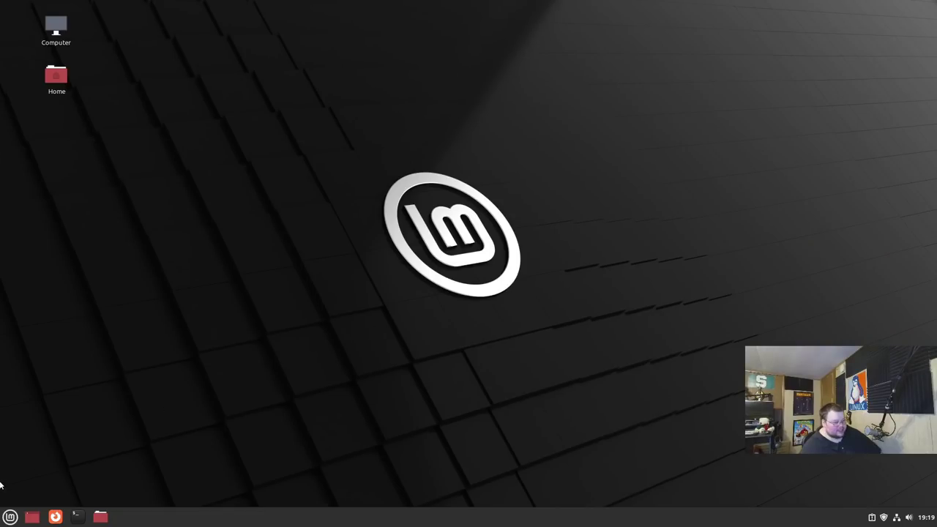
# Search the installed applications for "thingy" and launch Library
pyautogui.click(10, 517)
pyautogui.write('thingyl')
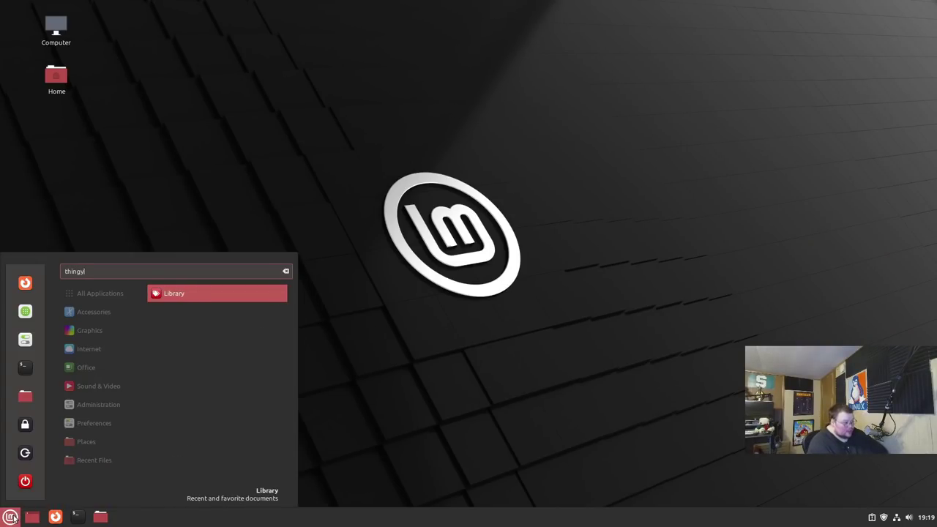
pyautogui.press('Return')
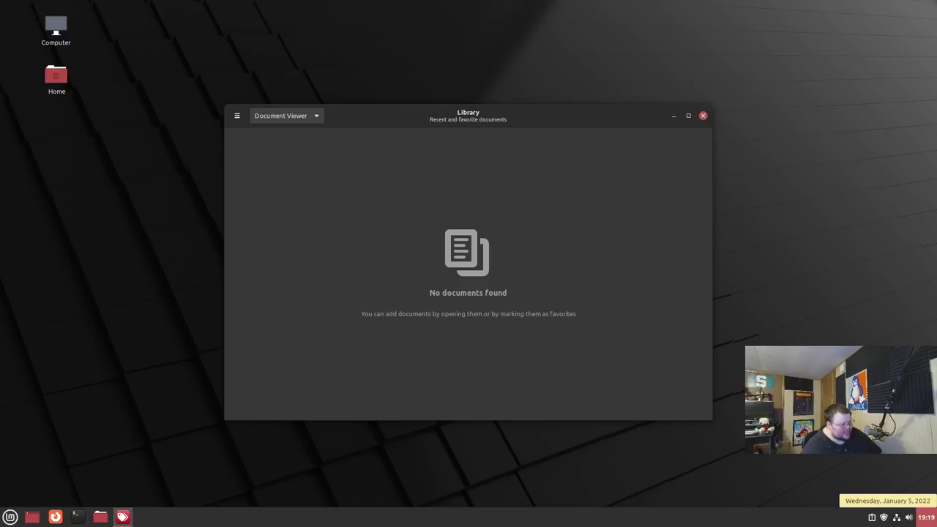
# Look at Library's application options, shift its window slightly on the desktop and close it
pyautogui.click(237, 116)
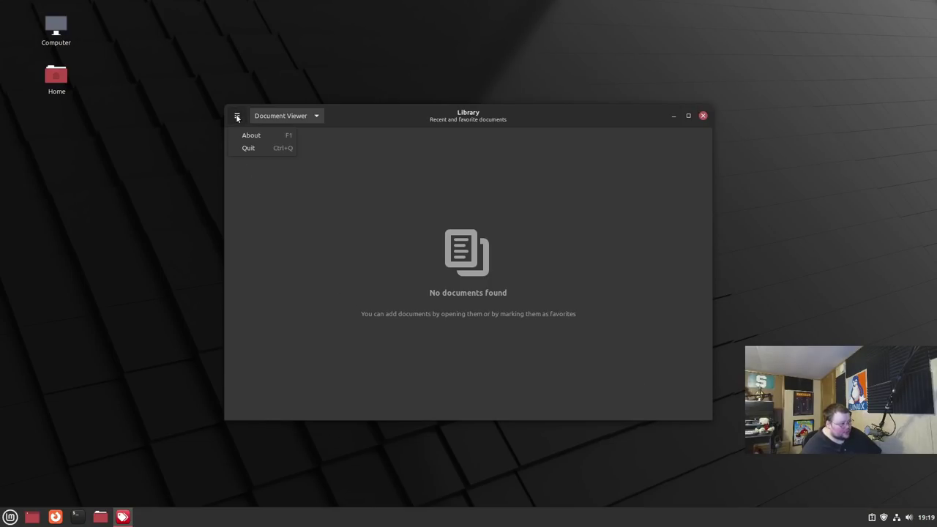
pyautogui.click(237, 116)
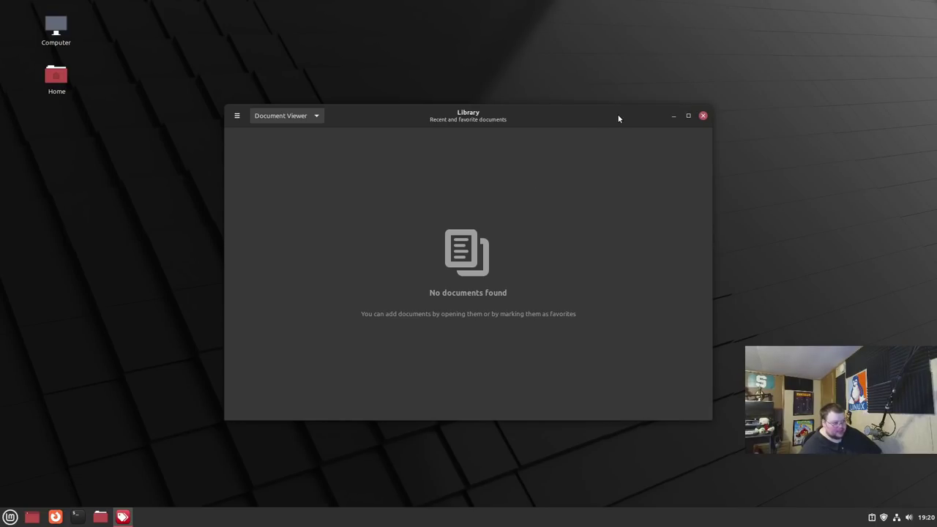
pyautogui.moveTo(617, 119); pyautogui.dragTo(570, 113)
pyautogui.click(656, 110)
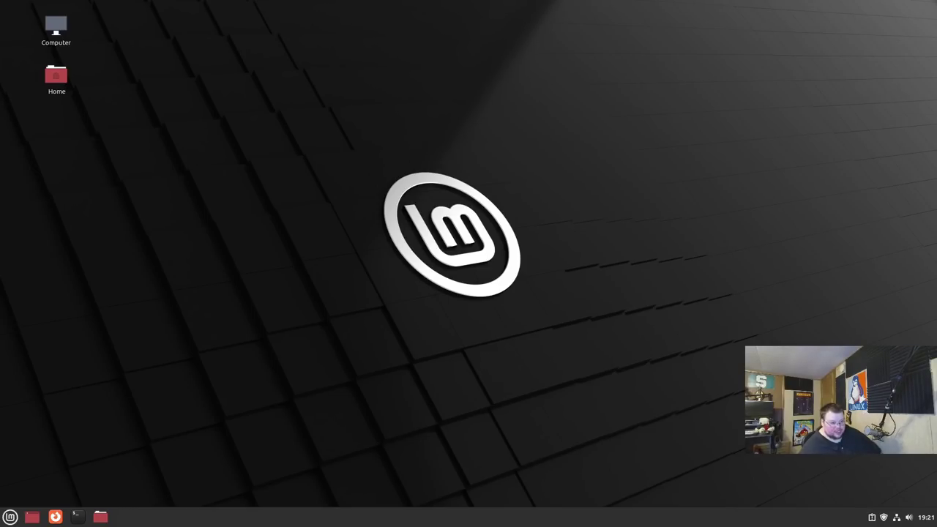
# Search the installed applications for "notes", launch Notes and move the blank yellow note closer to the Notes window
pyautogui.press('super')
pyautogui.write('notes')
pyautogui.press('Return')
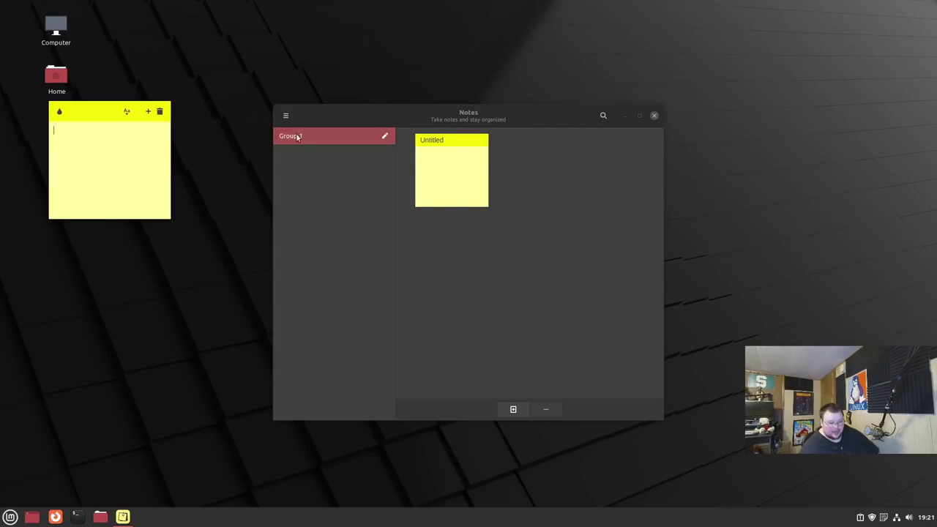
pyautogui.moveTo(100, 113); pyautogui.dragTo(147, 130)
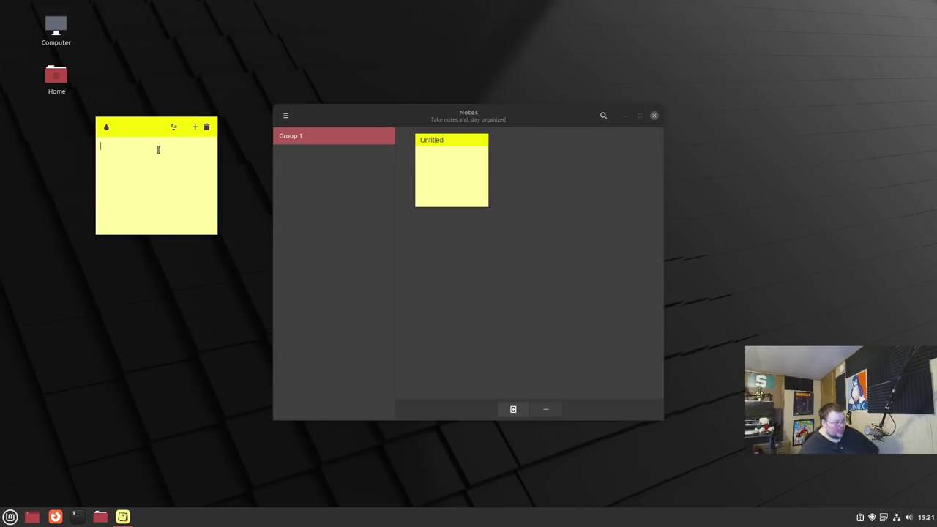
# View the blank note's text formatting options and quit Notes
pyautogui.click(173, 128)
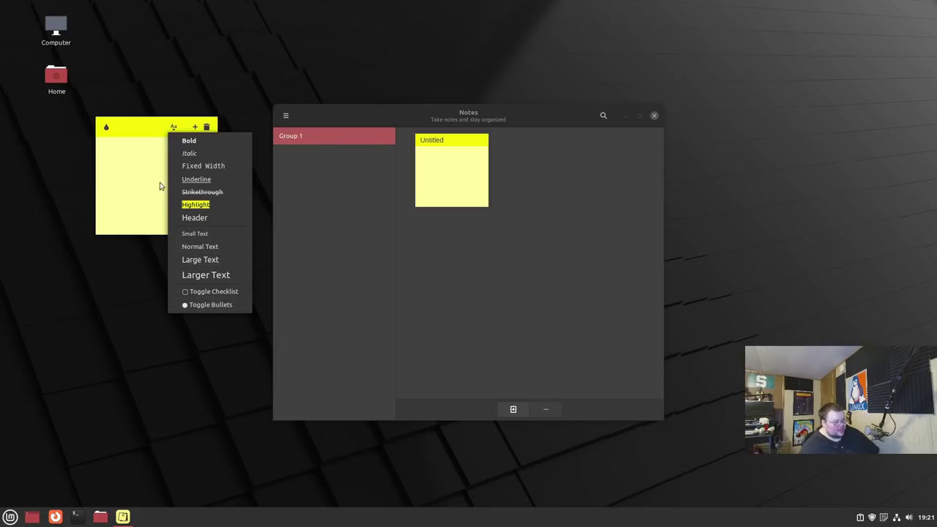
pyautogui.click(145, 158)
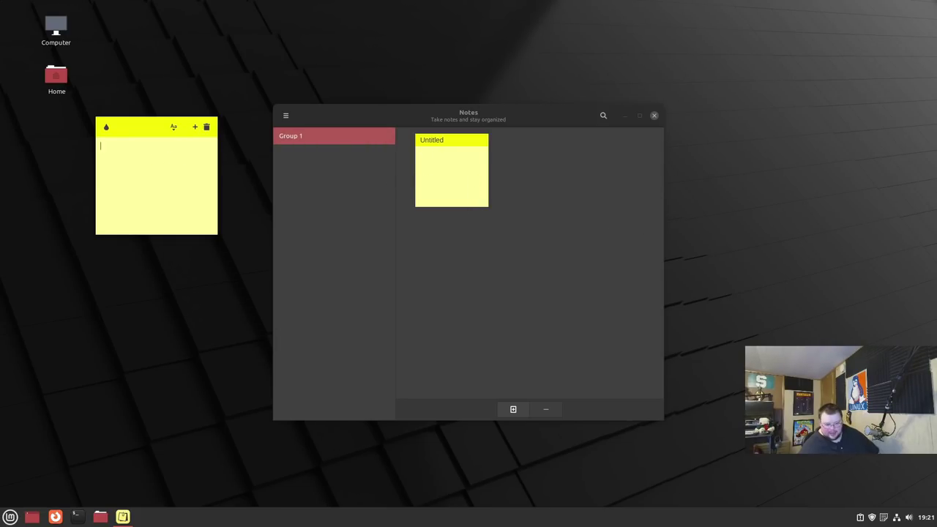
pyautogui.hotkey('ctrl', 'q')
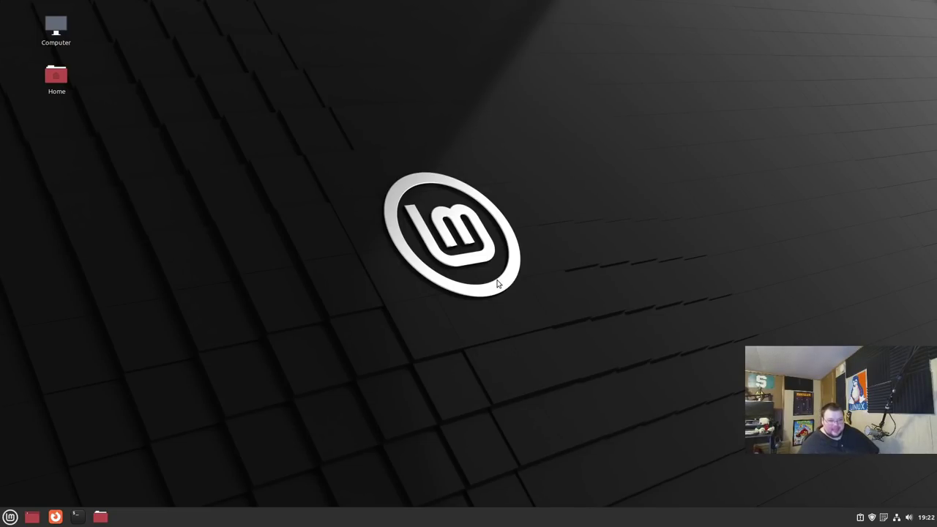
# Show the desktop clock's calendar and dismiss it
pyautogui.click(920, 522)
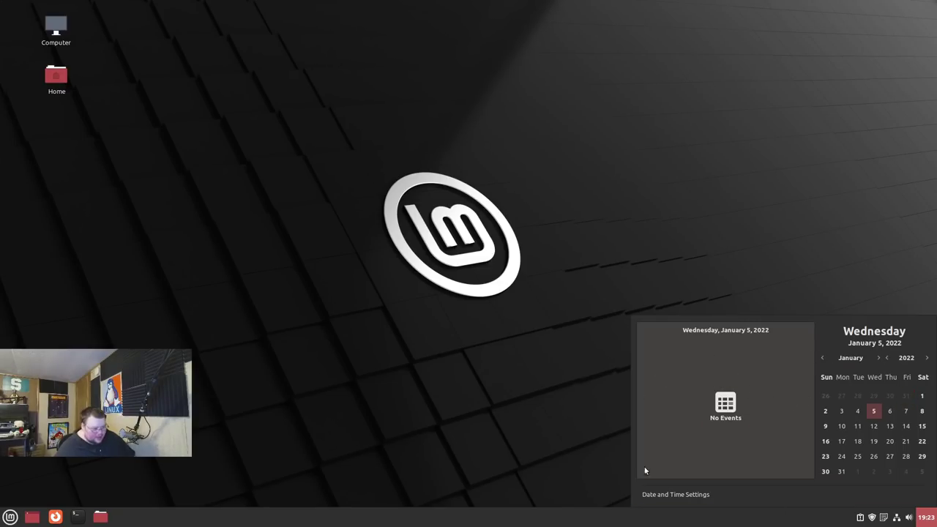
pyautogui.click(734, 226)
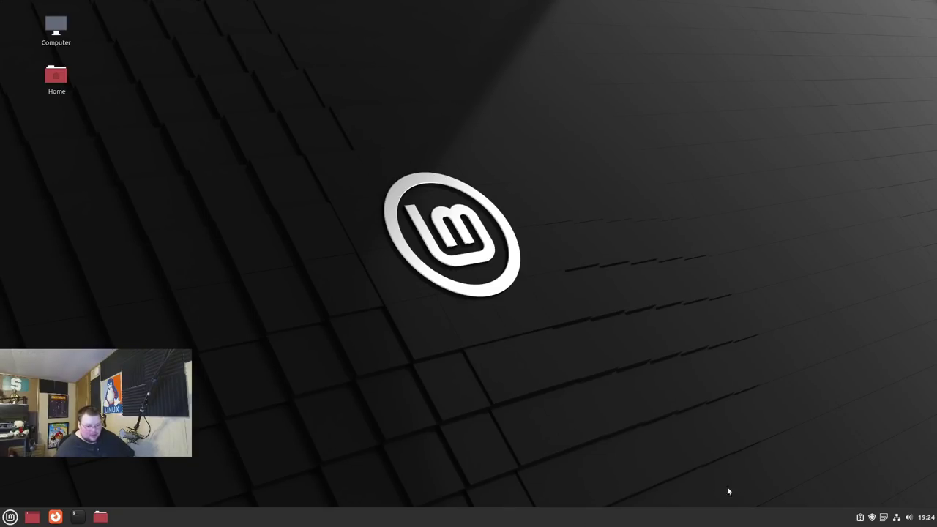
# Open the Applets manager, search for "workspace" and add the Workspace switcher applet to the panel
pyautogui.rightClick(447, 519)
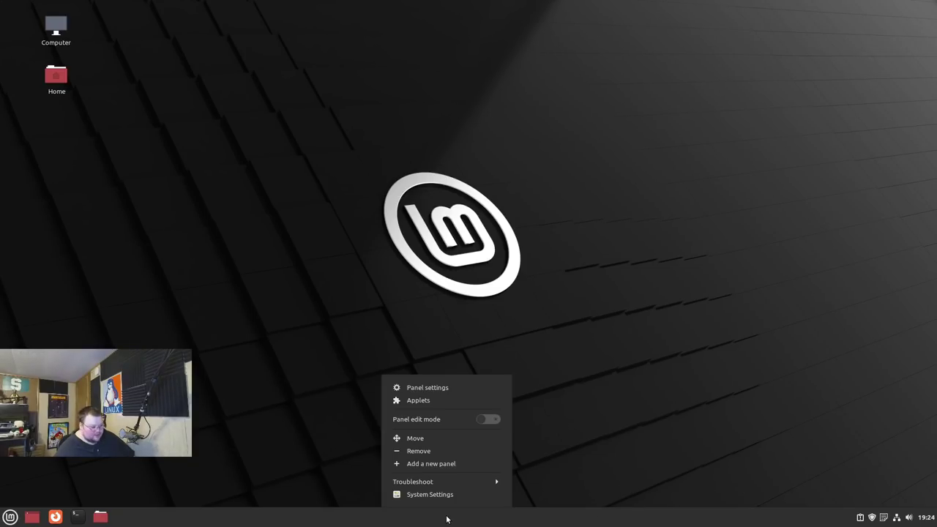
pyautogui.click(434, 464)
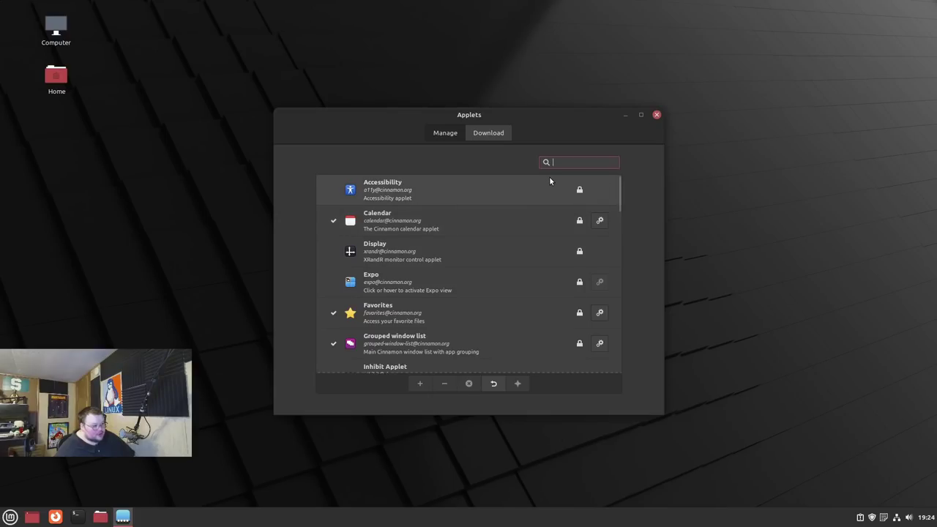
pyautogui.write('wi')
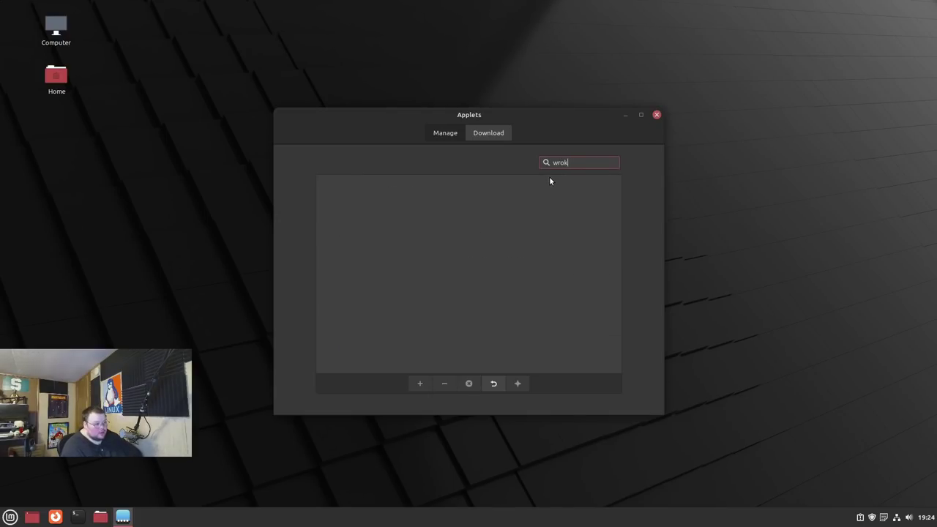
pyautogui.press('BackSpace')
pyautogui.press('BackSpace')
pyautogui.press('BackSpace')
pyautogui.write('orkspace')
pyautogui.click(570, 221)
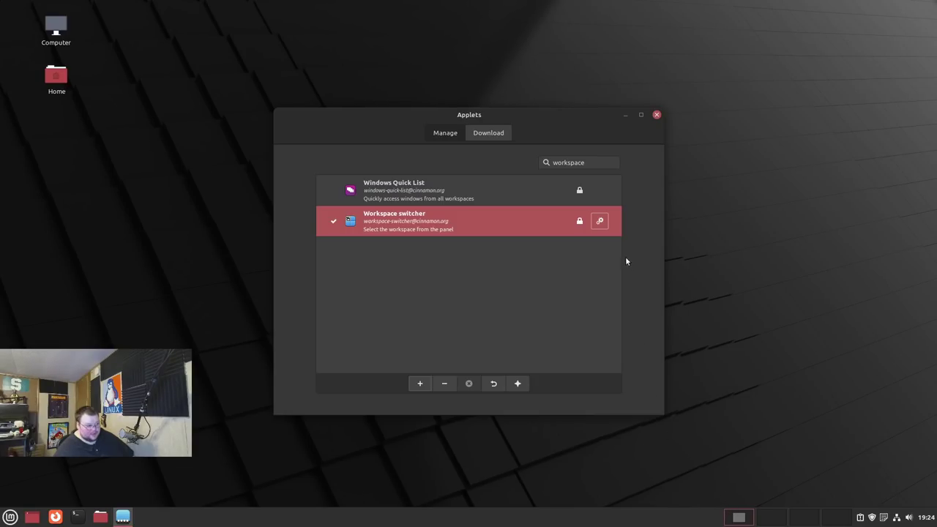
# Review the Workspace switcher's scroll wheel options, try scrolling to Workspace 2 and back, and close its settings
pyautogui.click(599, 220)
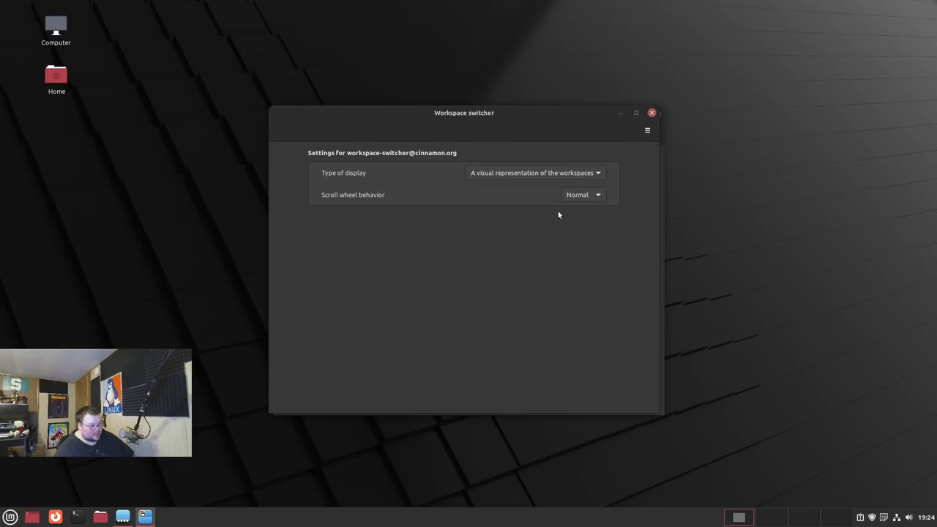
pyautogui.click(566, 195)
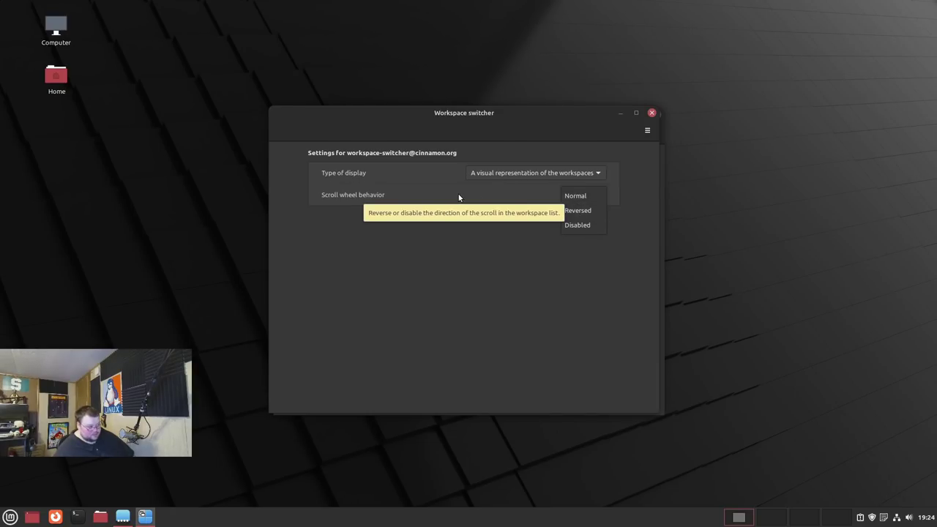
pyautogui.click(475, 213)
pyautogui.scroll(-1, 777, 519)
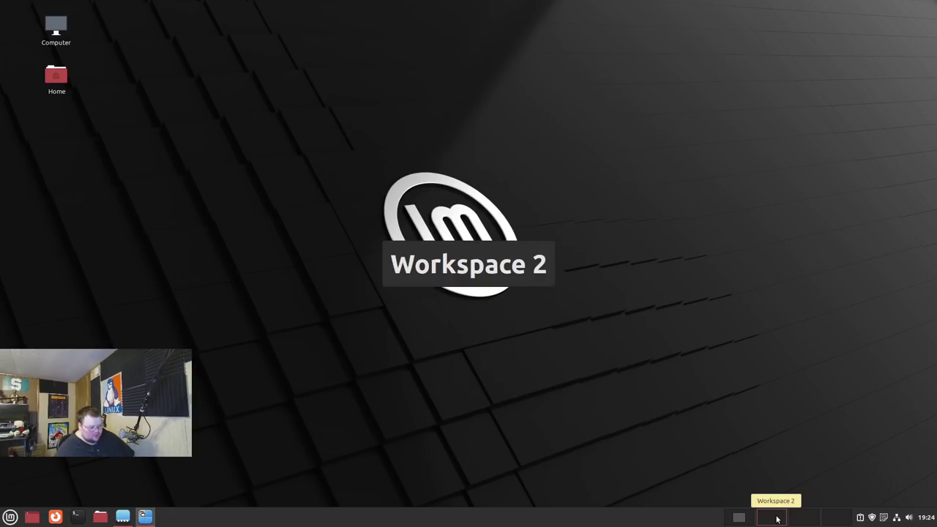
pyautogui.scroll(1, 777, 519)
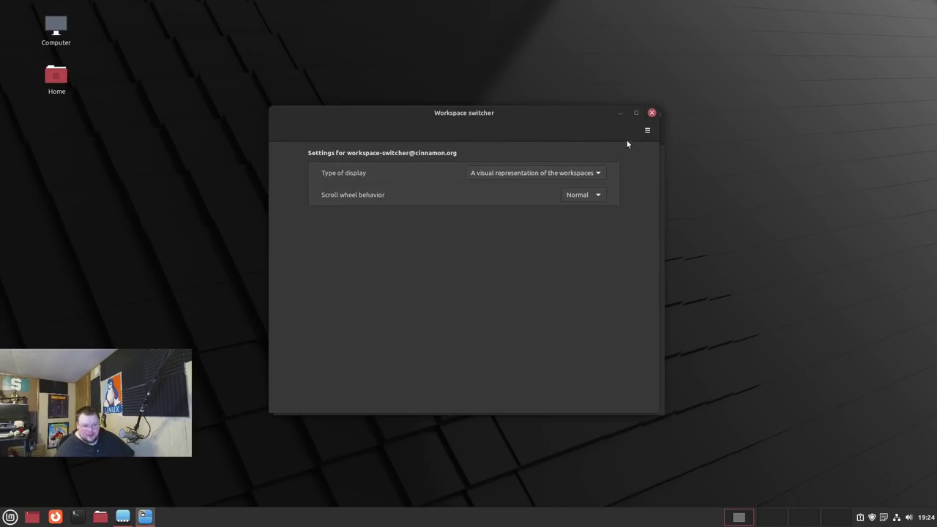
pyautogui.click(651, 113)
# Search the applets for "notification", view the Notifications applet's settings and close them
pyautogui.click(594, 219)
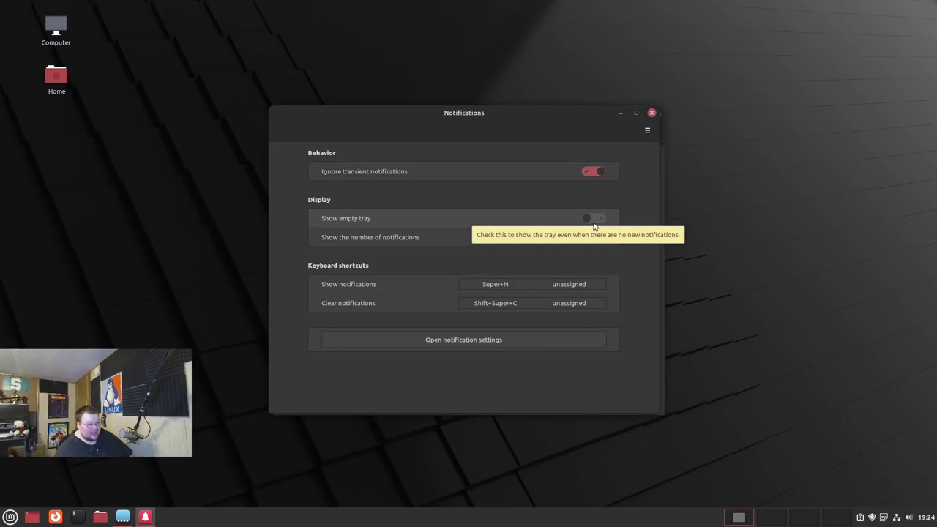
pyautogui.click(651, 113)
# Search the applets for "window", add the Window list applet to the panel and check its settings
pyautogui.doubleClick(567, 161)
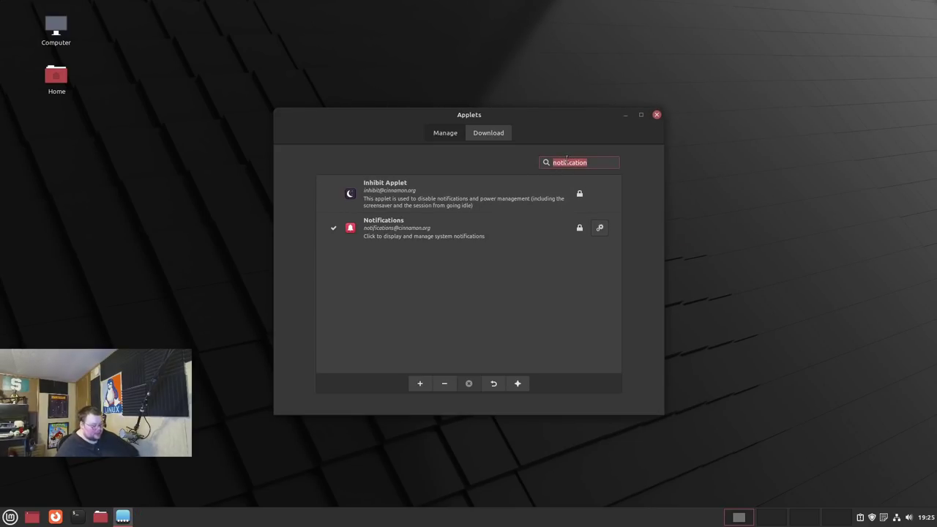
pyautogui.write('window')
pyautogui.click(529, 248)
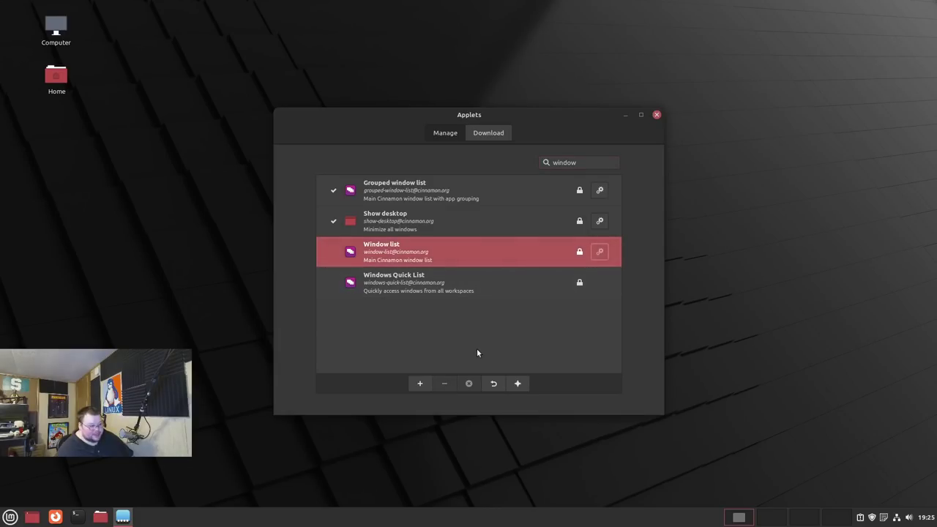
pyautogui.click(419, 383)
pyautogui.click(599, 251)
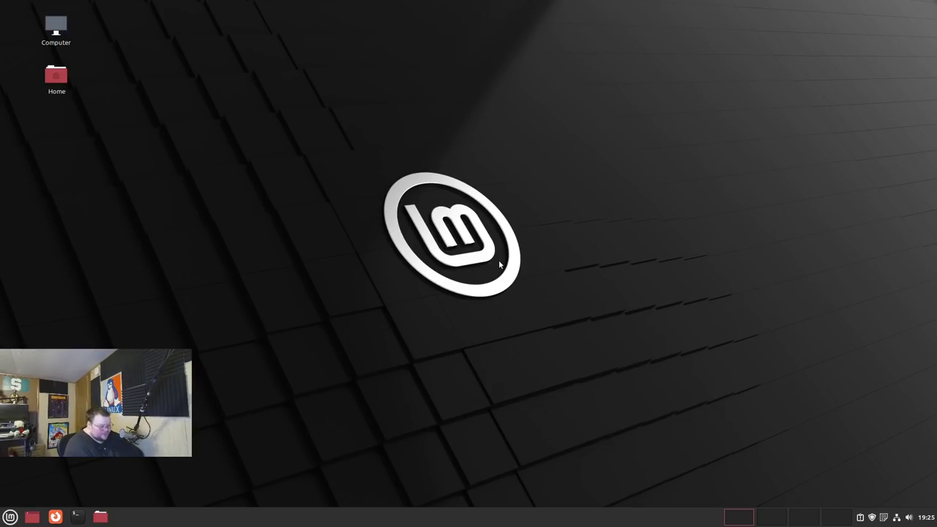
# Open a terminal, enlarge its text and run uname -a to show the kernel information
pyautogui.hotkey('ctrl', 'alt', 't')
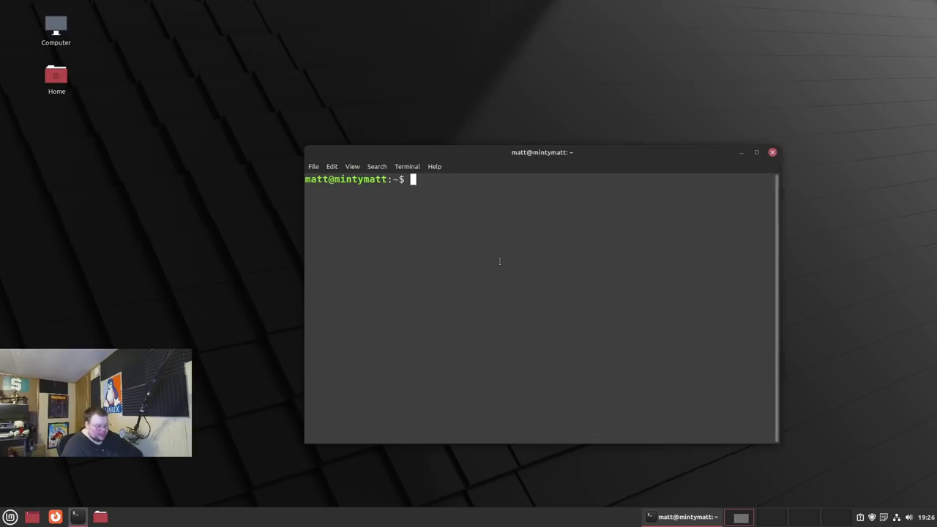
pyautogui.hotkey('ctrl', '+')
pyautogui.write('una')
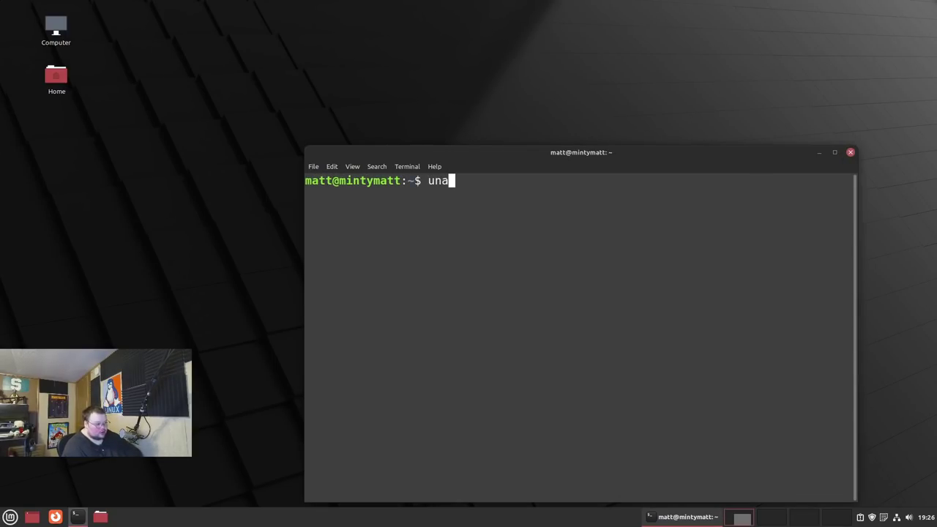
pyautogui.write('me 0-a')
pyautogui.press('BackSpace')
pyautogui.press('BackSpace')
pyautogui.press('BackSpace')
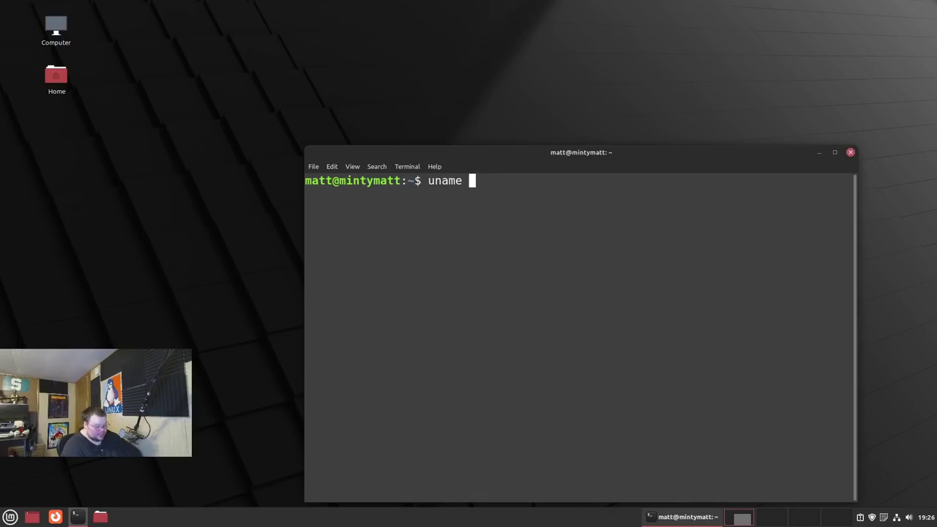
pyautogui.write('-a')
pyautogui.press('Return')
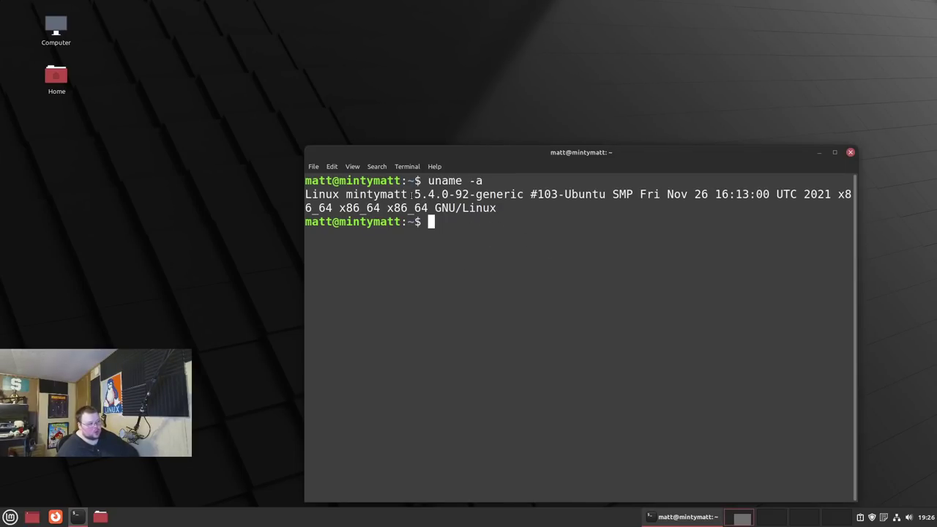
# Highlight the kernel version in the uname output and move the terminal toward the centre of the desktop
pyautogui.moveTo(412, 194); pyautogui.dragTo(471, 194)
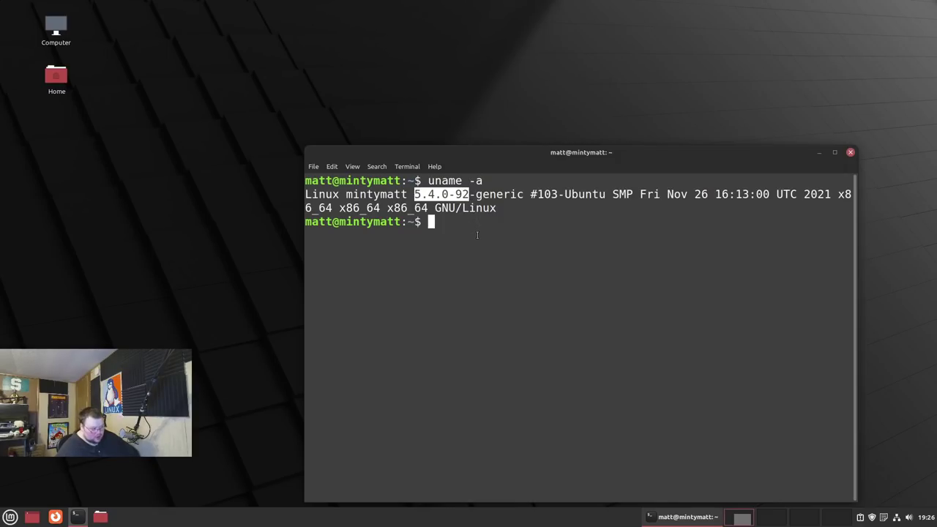
pyautogui.moveTo(571, 160); pyautogui.dragTo(478, 119)
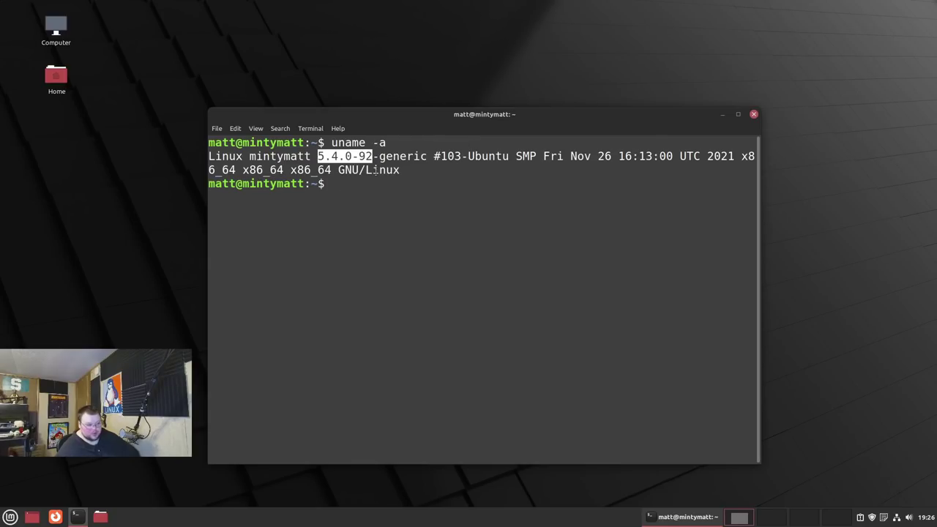
# Clear the terminal, run htop to view system resource usage, and close the terminal despite the running process
pyautogui.hotkey('ctrl', 'l')
pyautogui.write('htop')
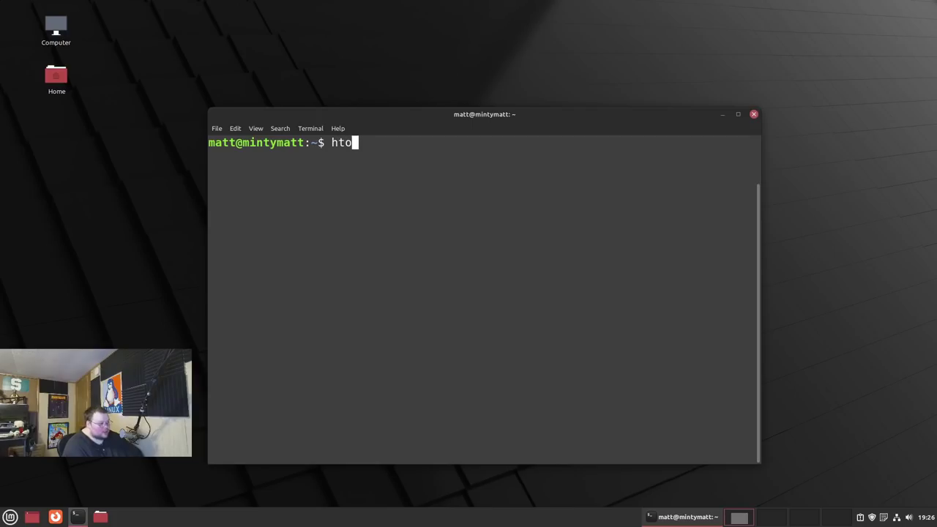
pyautogui.press('Return')
pyautogui.write('sudo a')
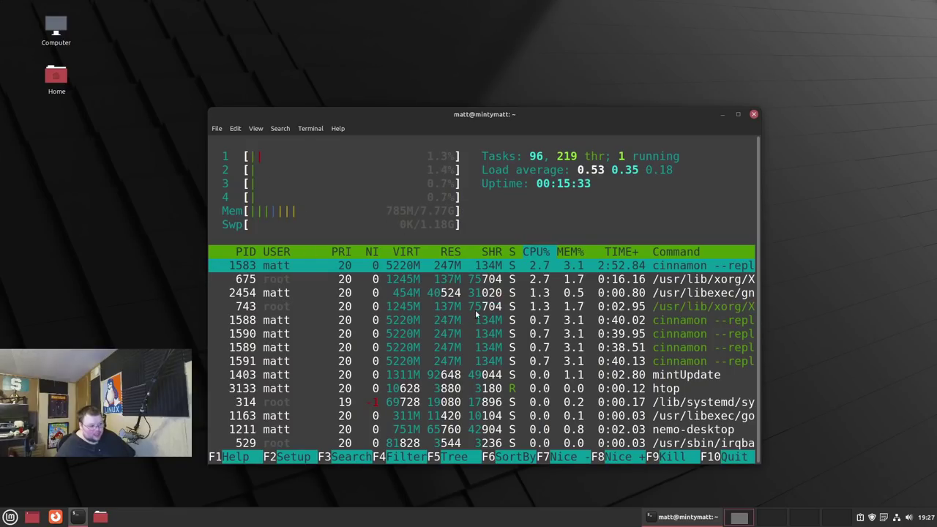
pyautogui.click(754, 116)
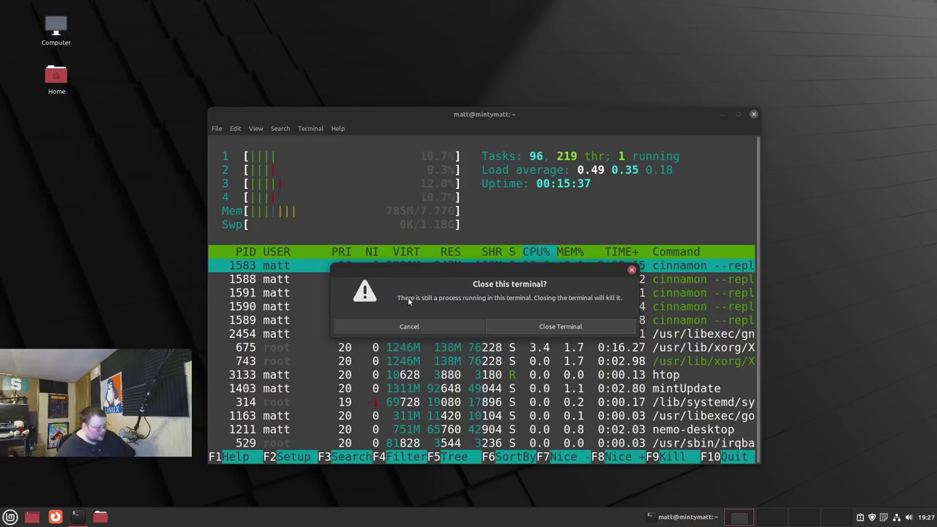
pyautogui.click(552, 330)
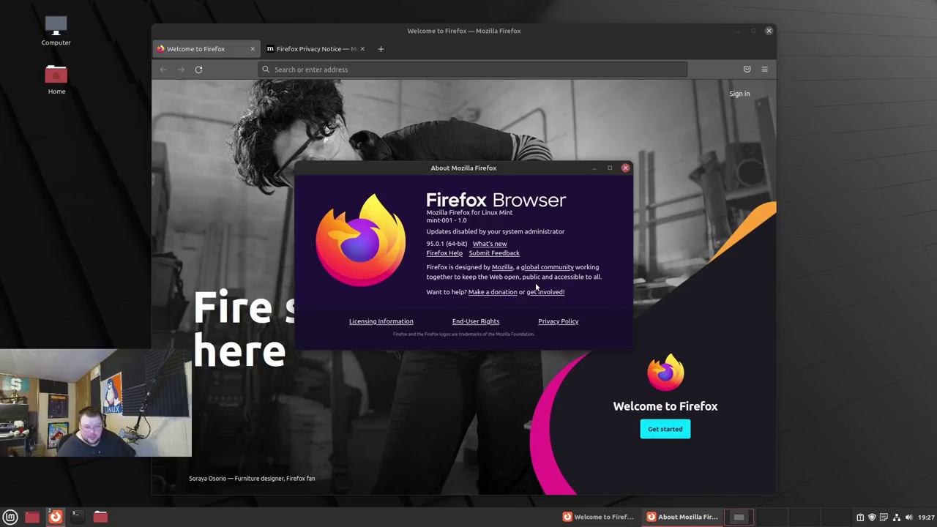
# Close the About Mozilla Firefox window, nudge the Firefox window slightly and close the browser
pyautogui.click(625, 168)
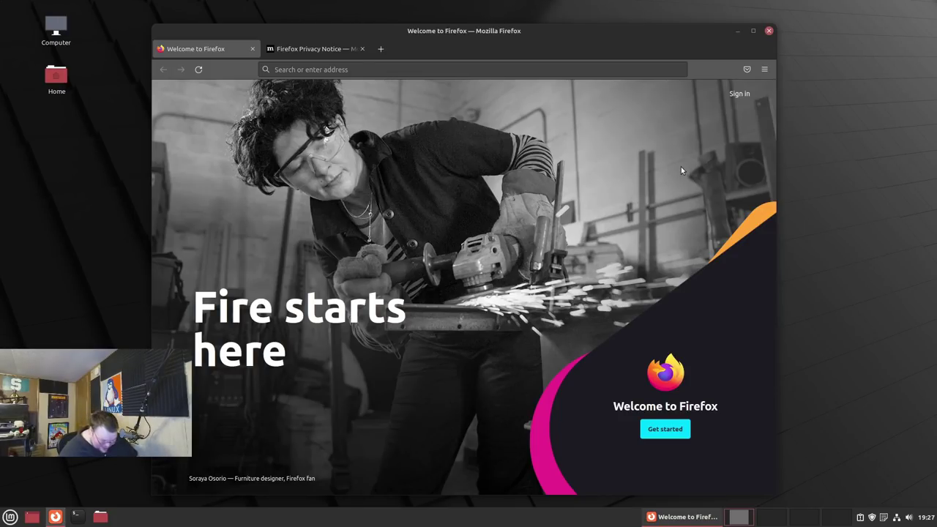
pyautogui.moveTo(607, 32); pyautogui.dragTo(583, 35)
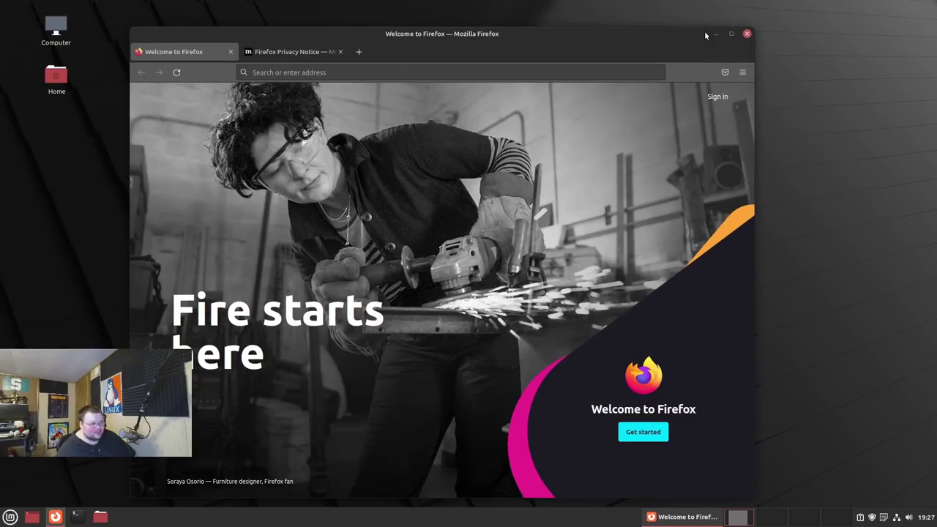
pyautogui.click(747, 34)
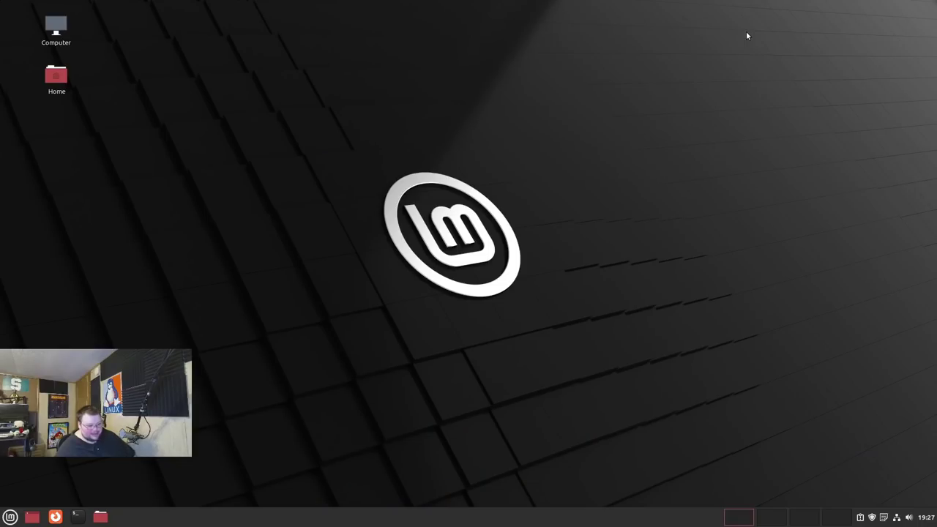